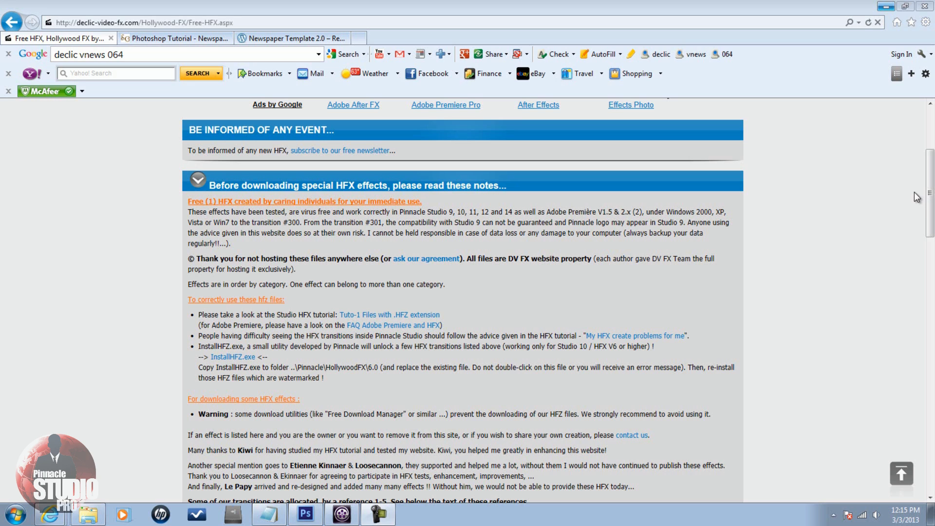
Step: Browse the Déclic-Vidéo-fx Free HFX page and examine the 064-news newspaper effects listed for the search word news
{"action": "left_click_drag", "start_coordinate": [929, 175], "coordinate": [931, 131]}
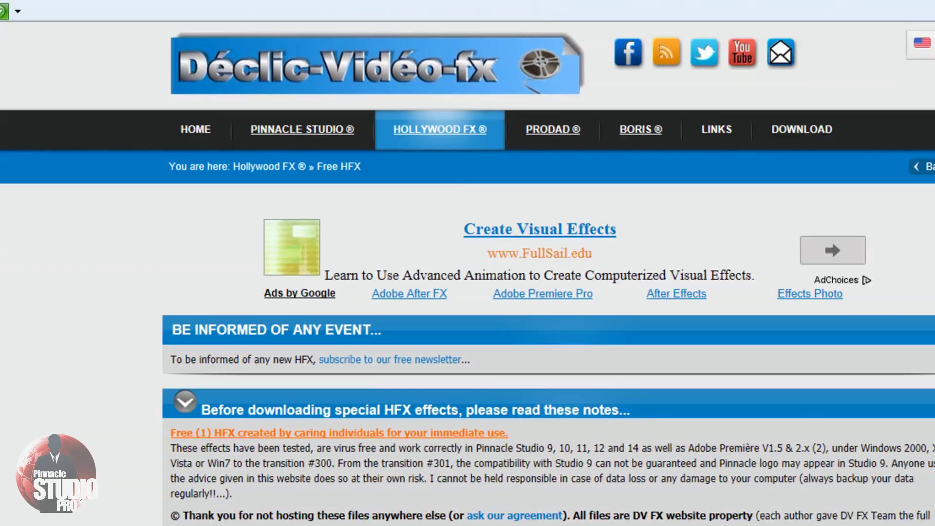
{"action": "scroll", "coordinate": [467, 244], "scroll_direction": "down", "scroll_amount": 5}
{"action": "scroll", "coordinate": [467, 244], "scroll_direction": "down", "scroll_amount": 15}
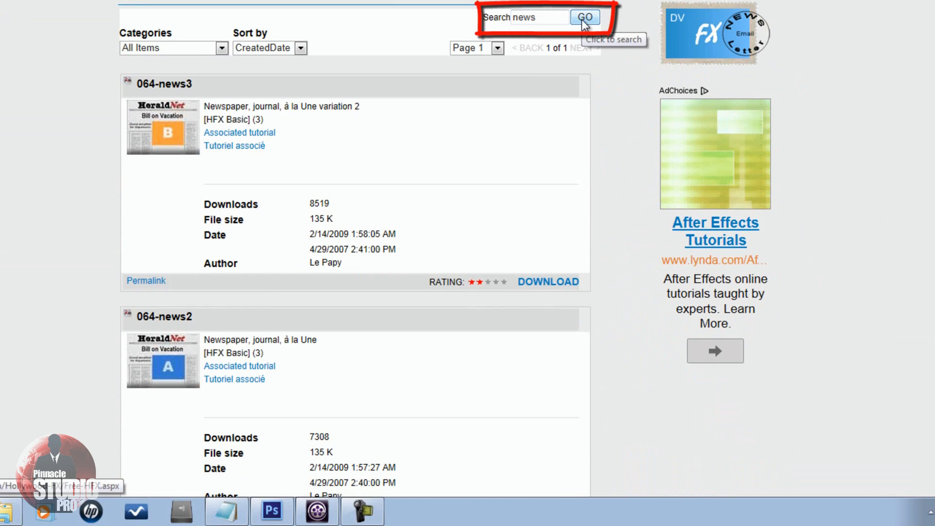
{"action": "scroll", "coordinate": [907, 181], "scroll_direction": "down", "scroll_amount": 2}
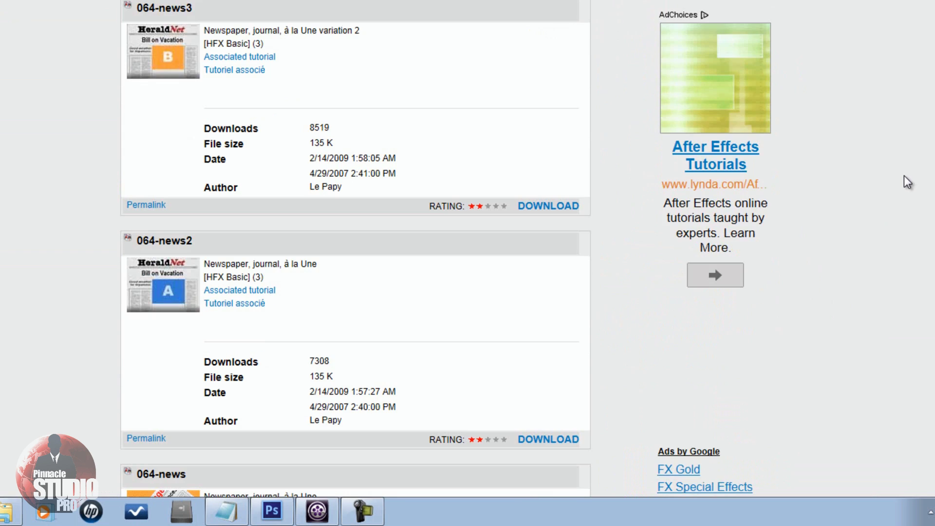
{"action": "scroll", "coordinate": [904, 175], "scroll_direction": "down", "scroll_amount": 2}
{"action": "scroll", "coordinate": [904, 175], "scroll_direction": "up", "scroll_amount": 2}
{"action": "scroll", "coordinate": [904, 176], "scroll_direction": "down", "scroll_amount": 6}
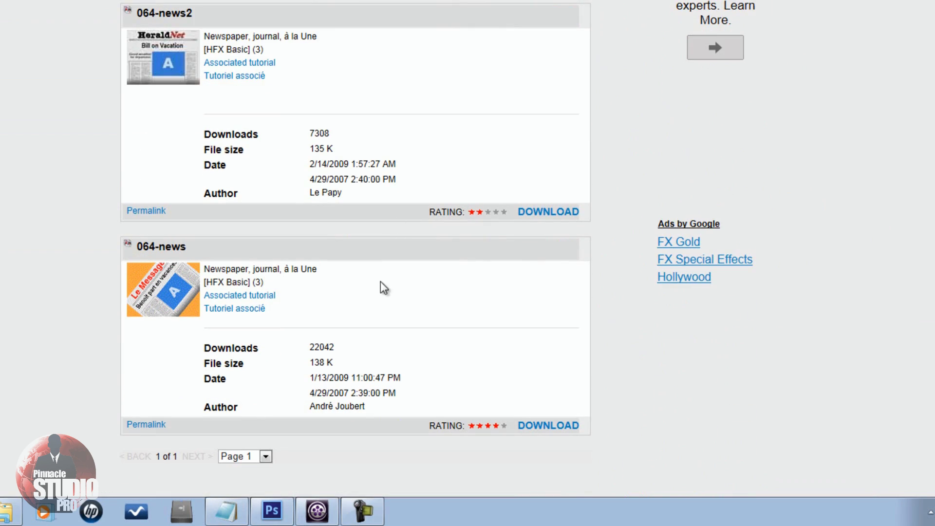
{"action": "scroll", "coordinate": [889, 230], "scroll_direction": "up", "scroll_amount": 2}
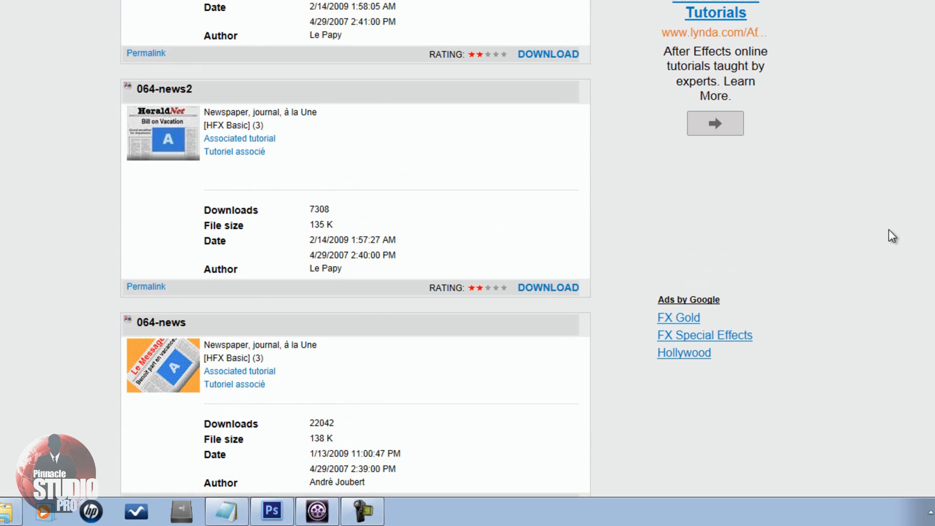
{"action": "scroll", "coordinate": [890, 230], "scroll_direction": "up", "scroll_amount": 4}
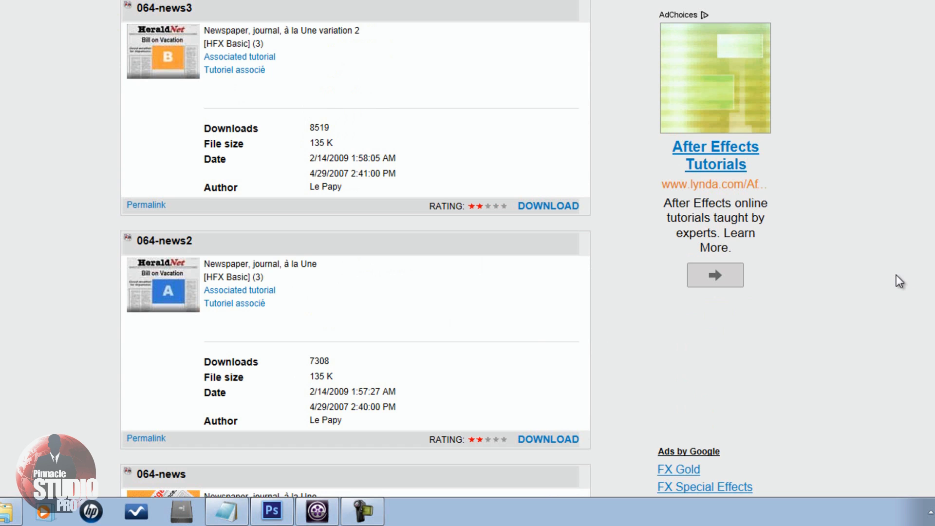
{"action": "scroll", "coordinate": [896, 274], "scroll_direction": "down", "scroll_amount": 6}
{"action": "scroll", "coordinate": [896, 275], "scroll_direction": "up", "scroll_amount": 6}
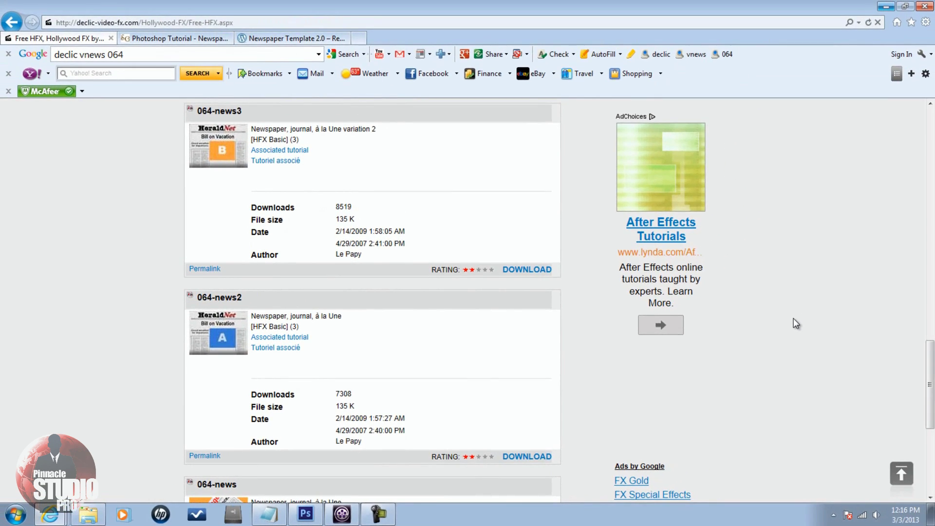
{"action": "scroll", "coordinate": [794, 323], "scroll_direction": "up", "scroll_amount": 15}
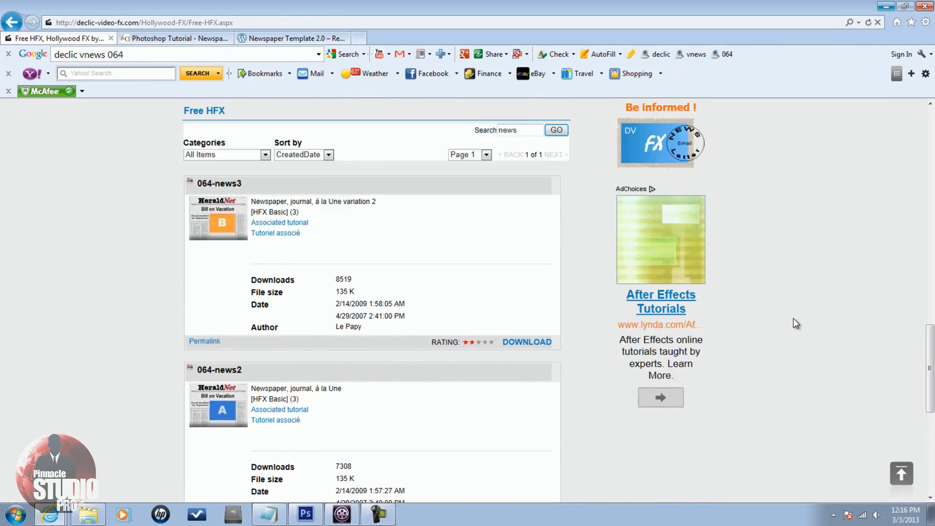
{"action": "scroll", "coordinate": [796, 323], "scroll_direction": "up", "scroll_amount": 3}
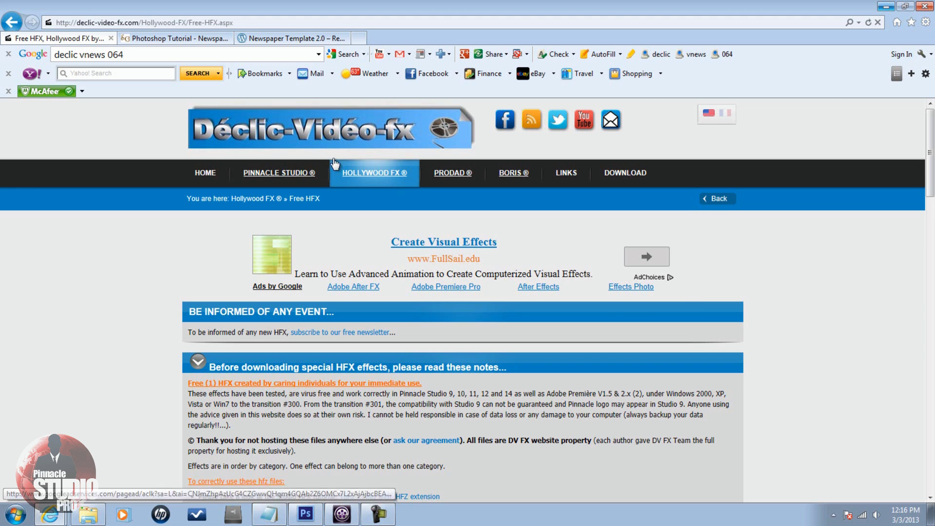
Step: Look over the Scrapper's Guide newspaper tutorial and the gtemplates Newspaper Template 2.0 page, including its list of other template websites
{"action": "left_click", "coordinate": [162, 38]}
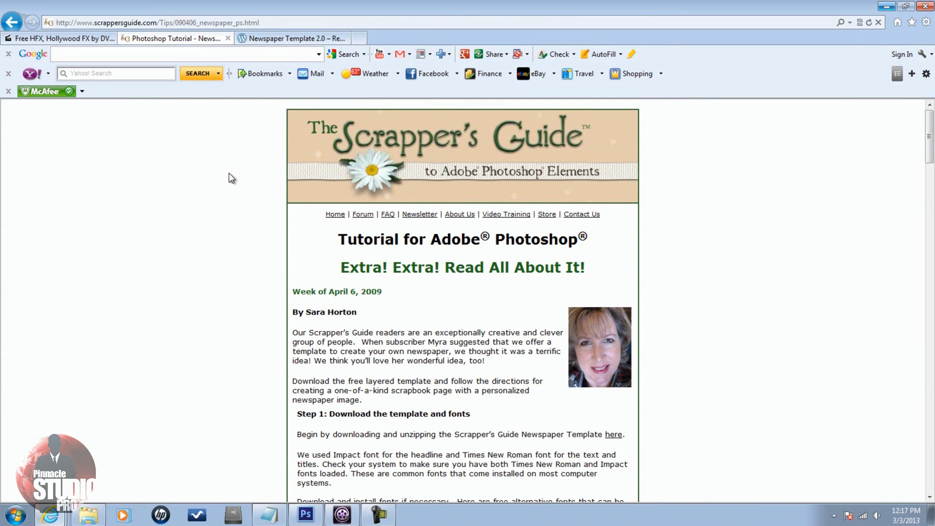
{"action": "left_click", "coordinate": [278, 39]}
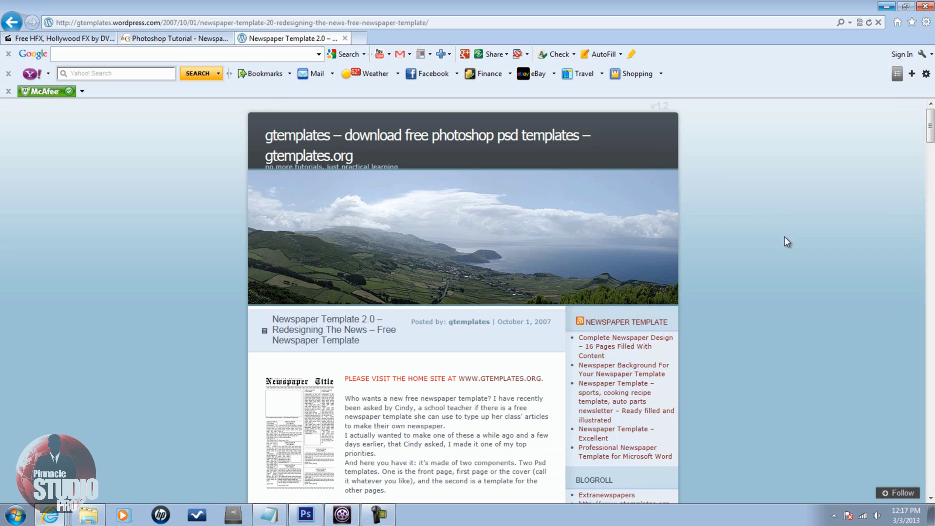
{"action": "scroll", "coordinate": [785, 237], "scroll_direction": "down", "scroll_amount": 4}
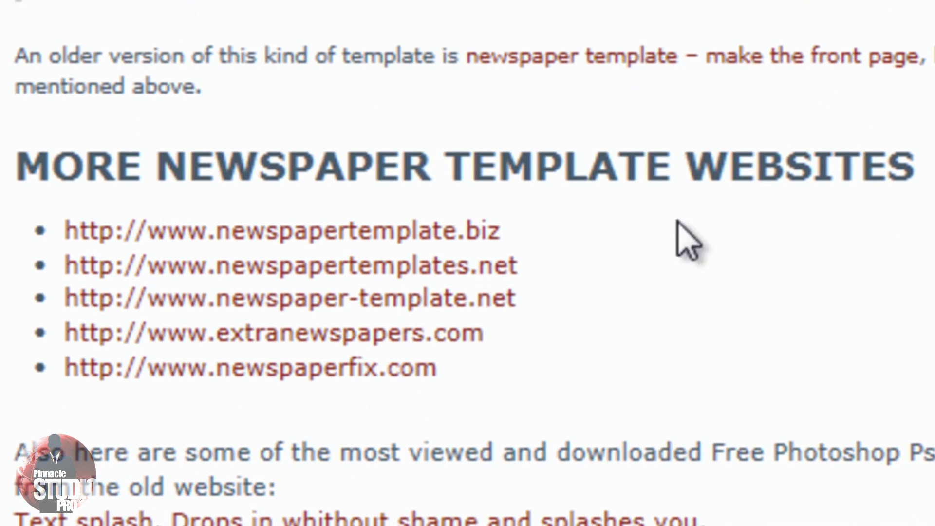
{"action": "scroll", "coordinate": [468, 263], "scroll_direction": "up", "scroll_amount": 15}
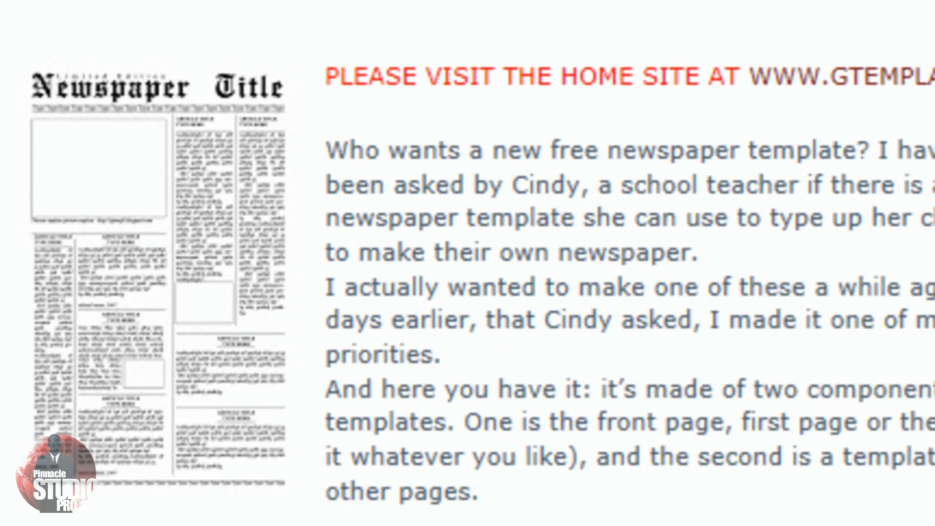
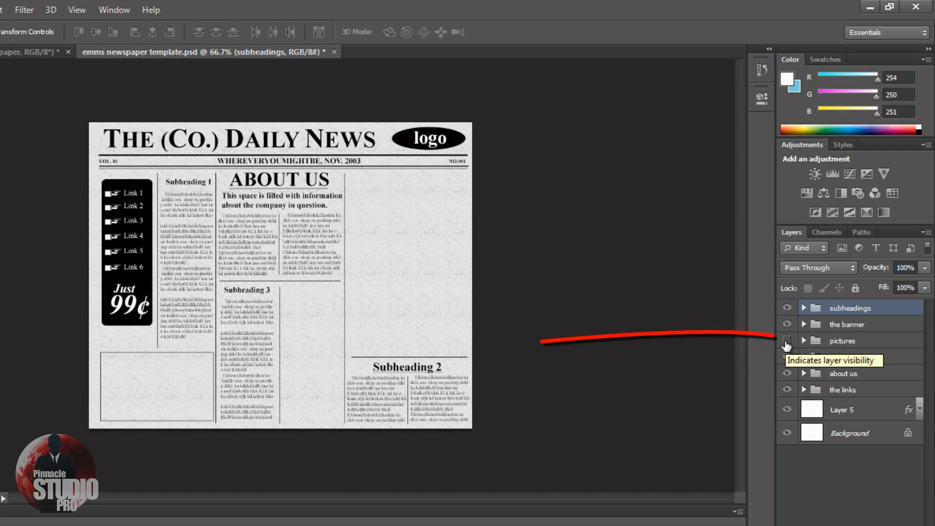
Step: In Photoshop, make the pictures group of the emms newspaper template visible and expand it
{"action": "left_click", "coordinate": [787, 341]}
{"action": "left_click", "coordinate": [804, 341]}
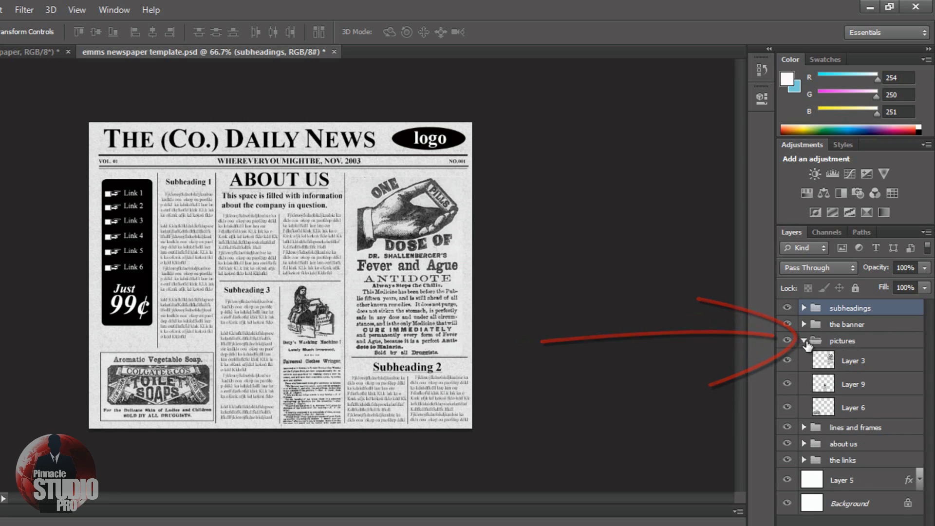
Step: Switch the picture layers inside the pictures group off and back on to identify which advertisement each one holds
{"action": "left_click", "coordinate": [787, 384]}
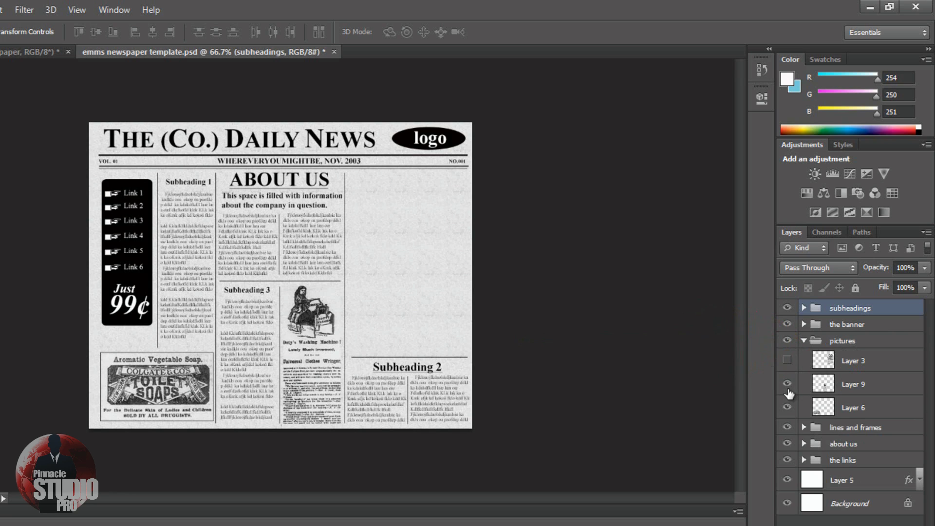
{"action": "left_click", "coordinate": [787, 407]}
{"action": "left_click", "coordinate": [787, 408]}
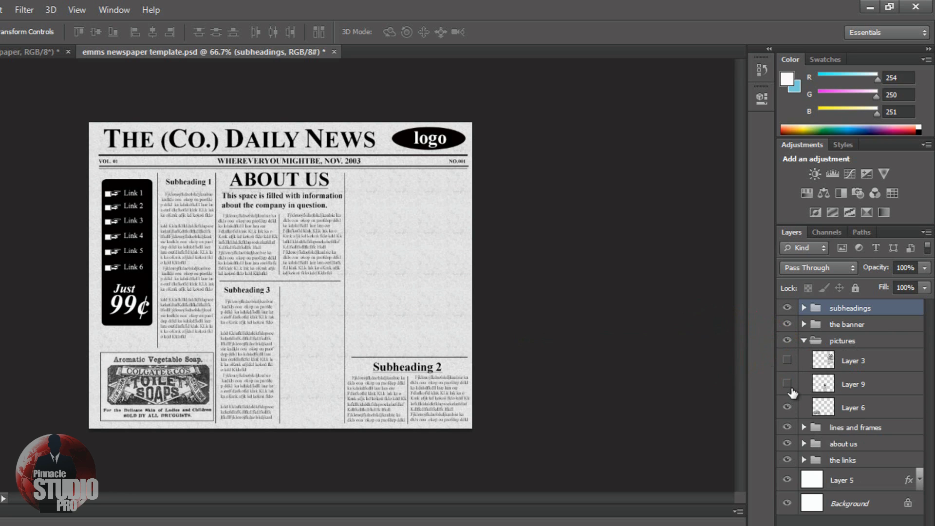
{"action": "left_click", "coordinate": [787, 384]}
{"action": "left_click", "coordinate": [787, 361]}
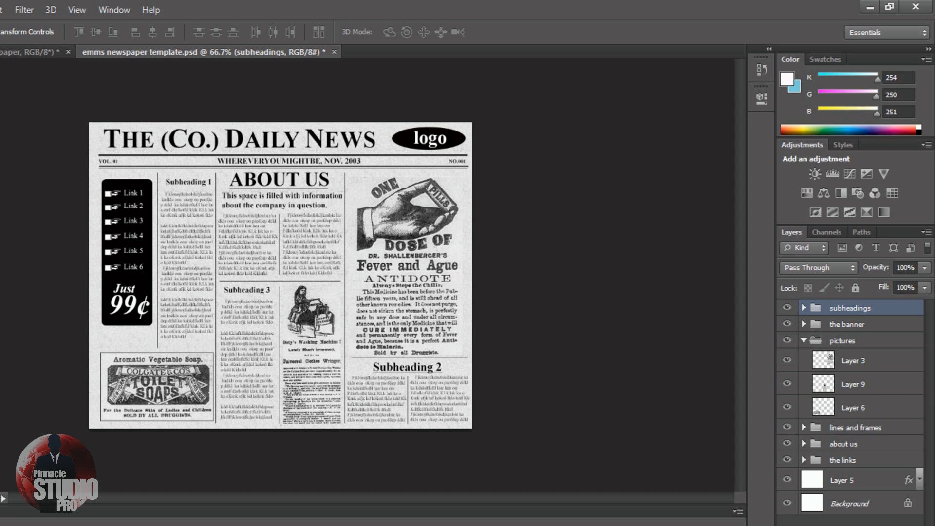
Step: Place the PinnacleStudioPro_LogoFull image from the PinnacleStudioPro Logos folder into the newspaper template
{"action": "key", "text": "alt+Tab"}
{"action": "left_click_drag", "start_coordinate": [378, 169], "coordinate": [330, 171]}
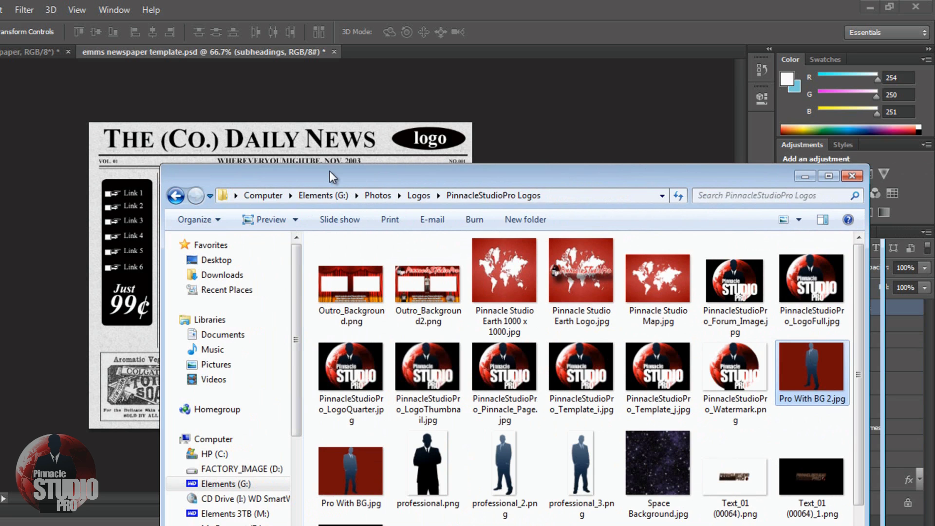
{"action": "key", "text": "alt+Tab"}
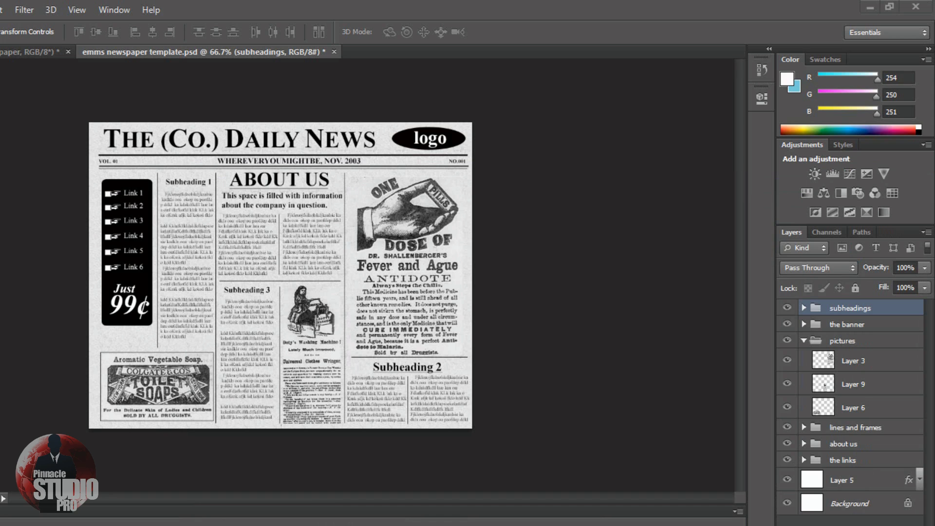
{"action": "left_click_drag", "start_coordinate": [832, 357], "coordinate": [560, 359]}
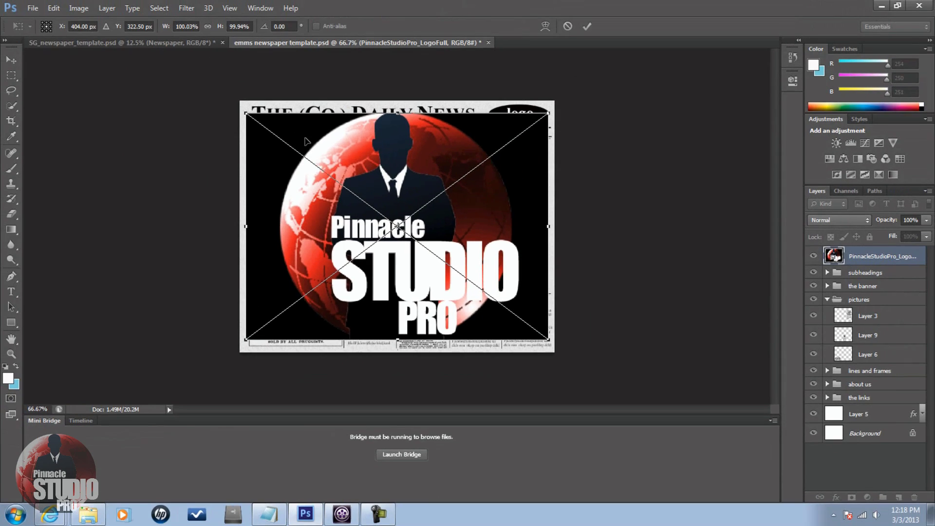
Step: Scale the placed logo to about 30% width and 24% height, fit it over the soap advertisement's frame, and commit the transform
{"action": "left_click_drag", "start_coordinate": [246, 112], "coordinate": [407, 276]}
{"action": "left_click_drag", "start_coordinate": [484, 307], "coordinate": [292, 293]}
{"action": "left_click_drag", "start_coordinate": [238, 319], "coordinate": [249, 320]}
{"action": "left_click_drag", "start_coordinate": [385, 317], "coordinate": [340, 317]}
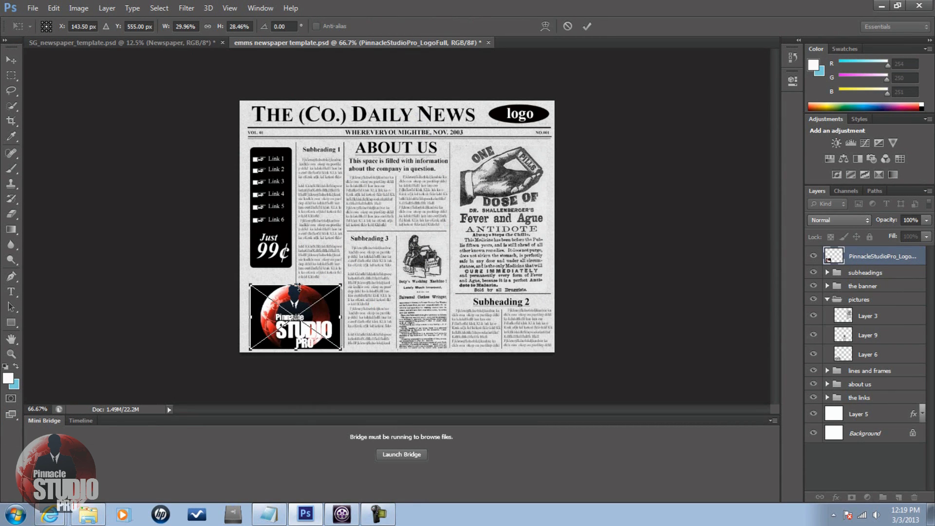
{"action": "left_click_drag", "start_coordinate": [296, 282], "coordinate": [296, 291]}
{"action": "left_click_drag", "start_coordinate": [296, 347], "coordinate": [299, 342]}
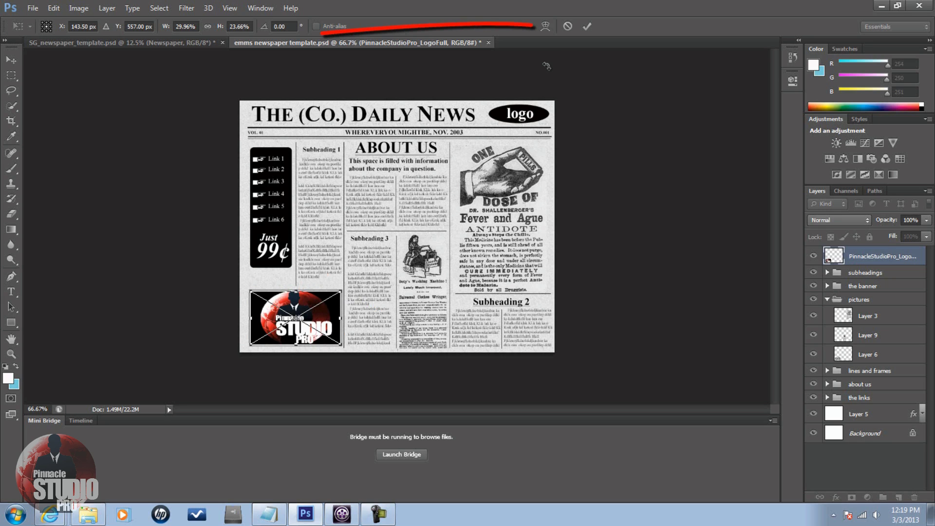
{"action": "left_click", "coordinate": [586, 26]}
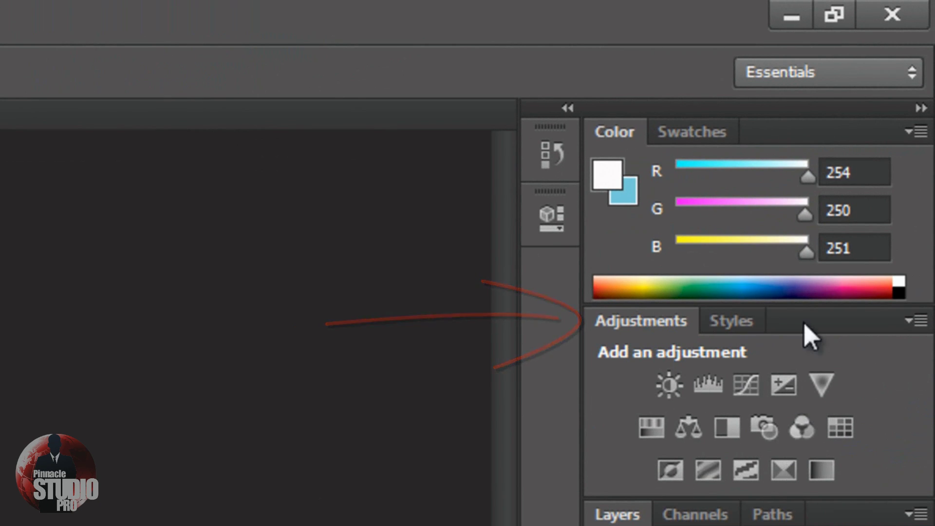
Step: Add a Black & White adjustment layer above the placed logo, keeping Normal mode and 100% opacity
{"action": "left_click", "coordinate": [910, 323]}
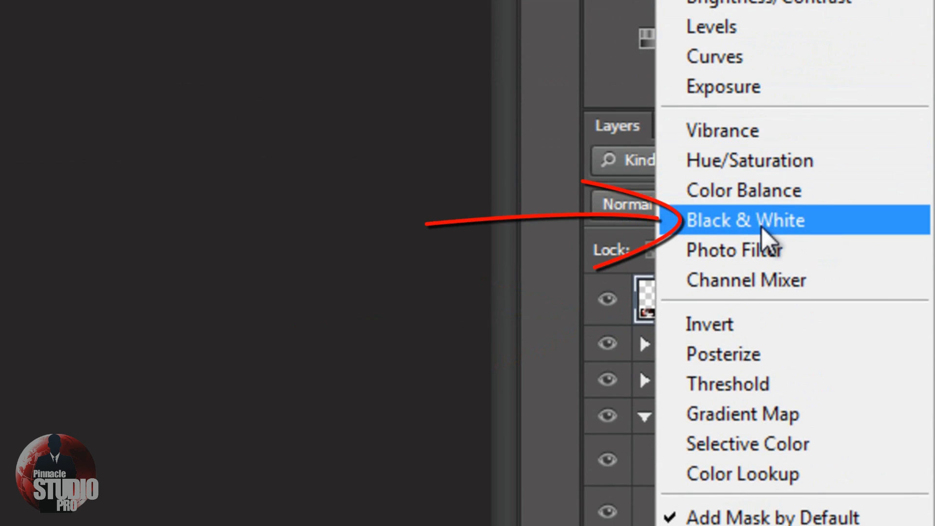
{"action": "left_click", "coordinate": [752, 222]}
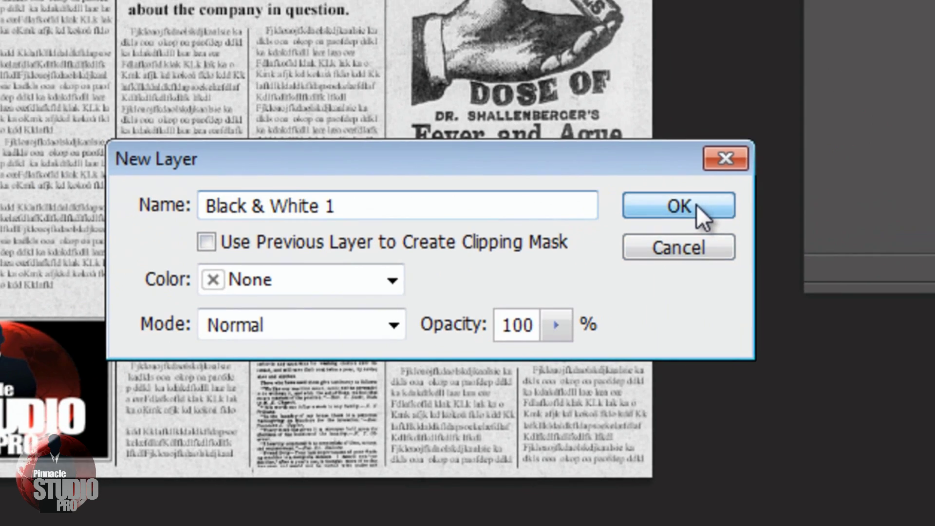
{"action": "left_click", "coordinate": [696, 205]}
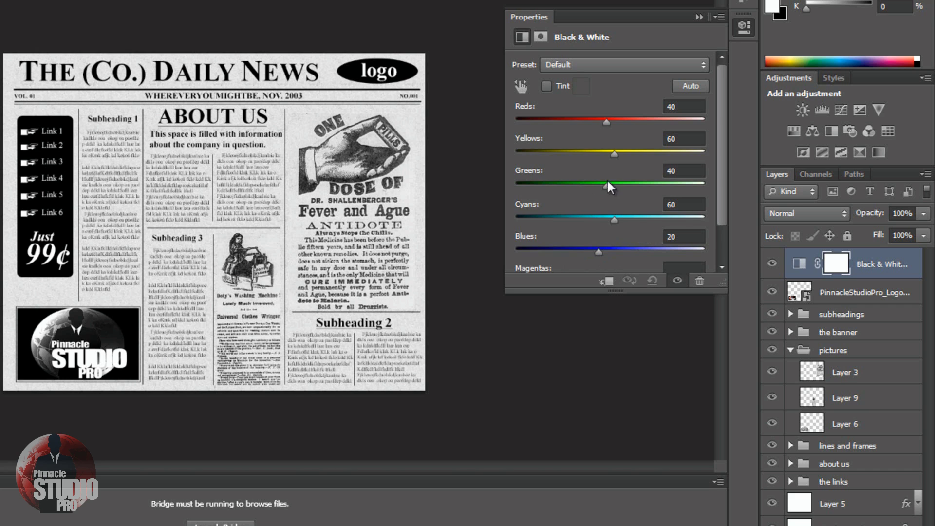
Step: Compare the Darker, Lighter and Maximum Black presets of the Black & White adjustment, and settle on Darker
{"action": "mouse_move", "coordinate": [722, 124]}
{"action": "left_mouse_down"}
{"action": "mouse_move", "coordinate": [723, 162]}
{"action": "mouse_move", "coordinate": [727, 131]}
{"action": "left_mouse_up"}
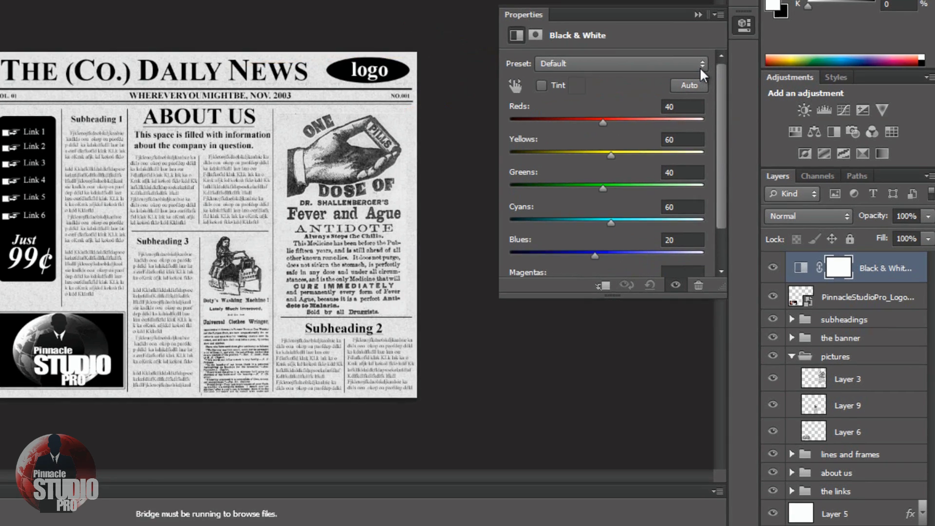
{"action": "left_click", "coordinate": [701, 68]}
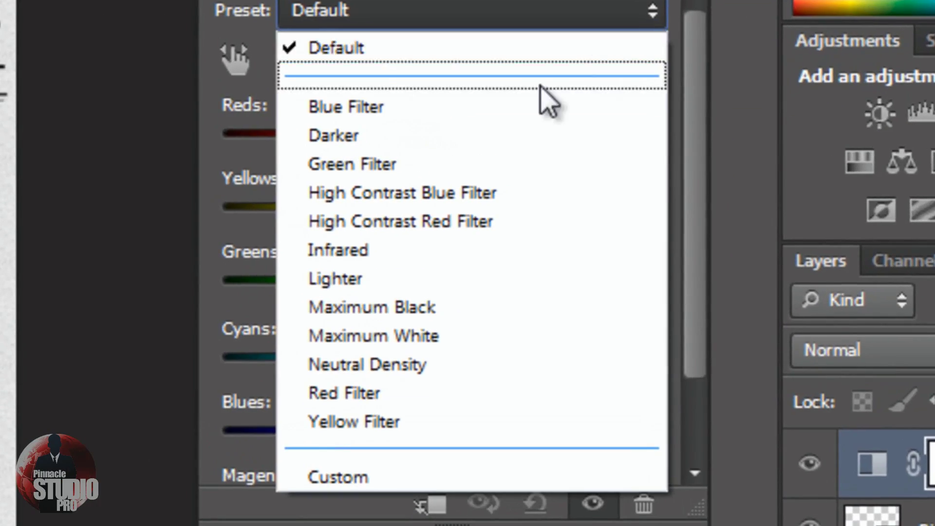
{"action": "left_click", "coordinate": [360, 141]}
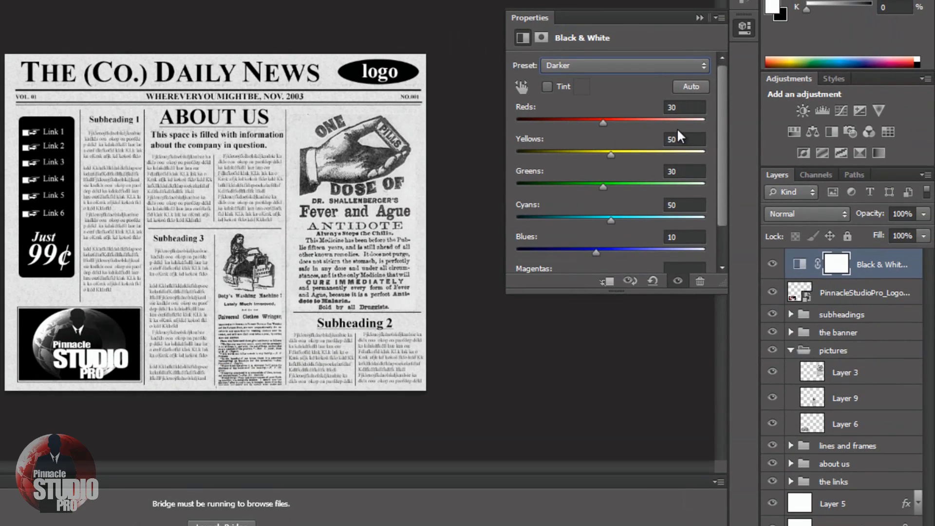
{"action": "left_click", "coordinate": [705, 66]}
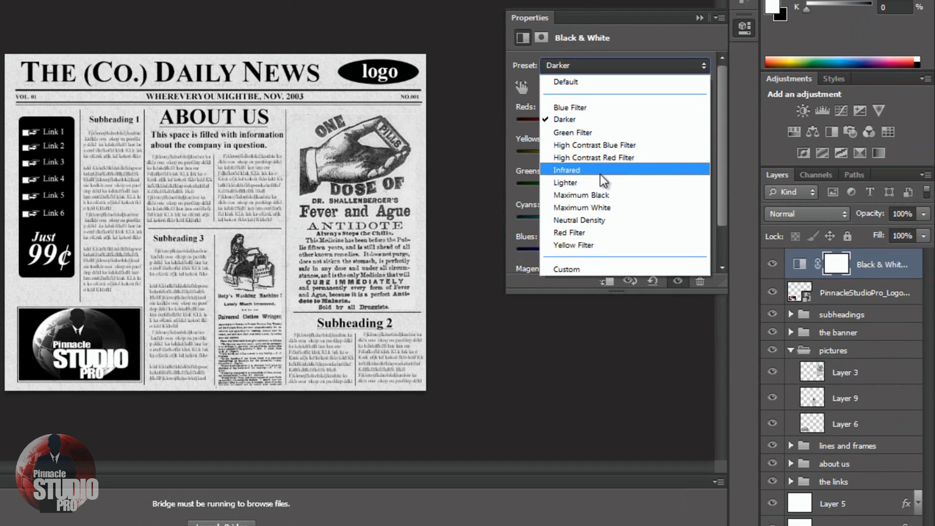
{"action": "left_click", "coordinate": [598, 182]}
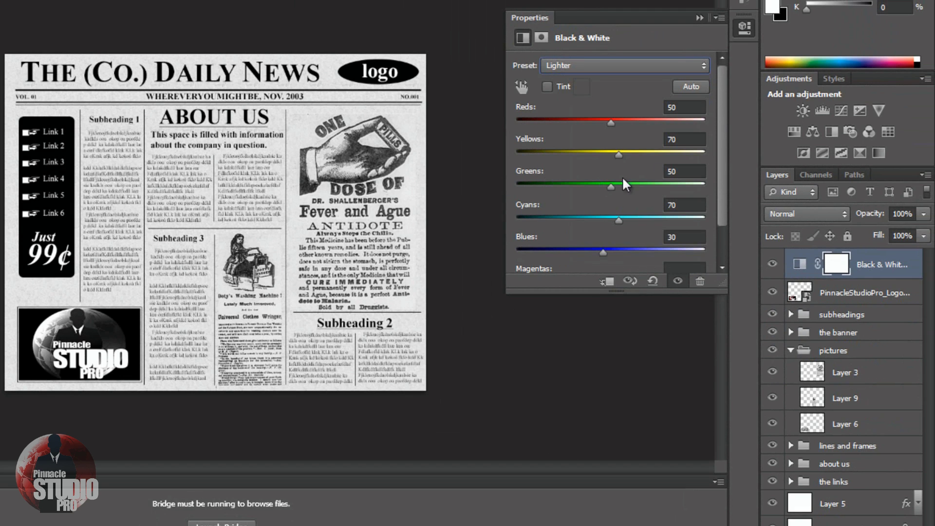
{"action": "left_click", "coordinate": [703, 71]}
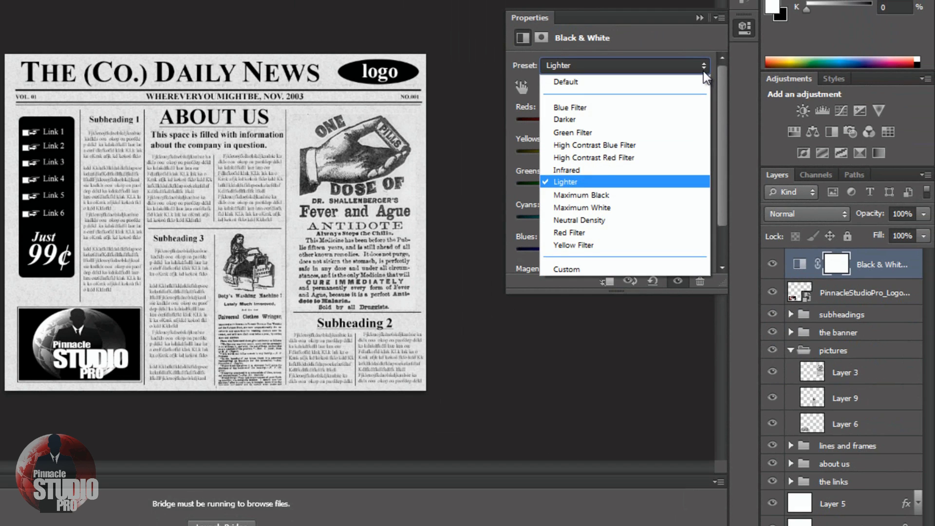
{"action": "left_click", "coordinate": [604, 196]}
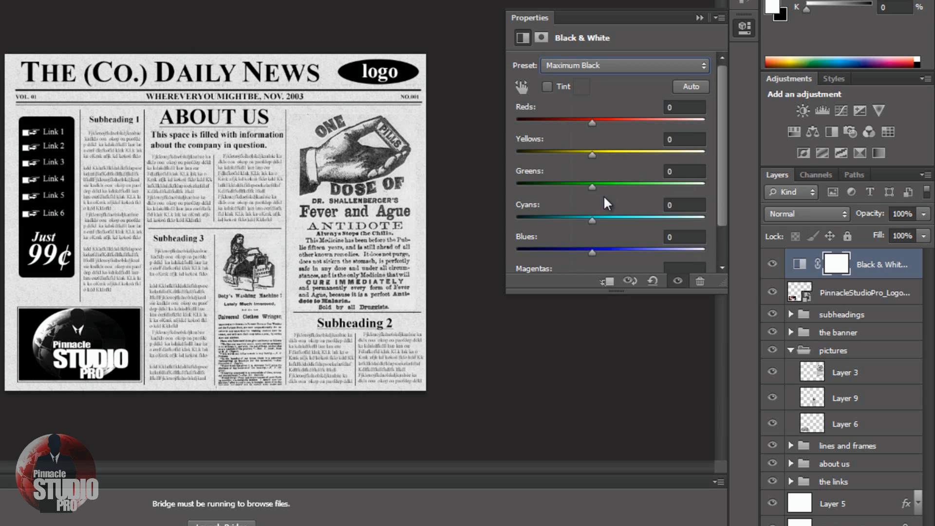
{"action": "left_click", "coordinate": [702, 68]}
{"action": "left_click", "coordinate": [626, 127]}
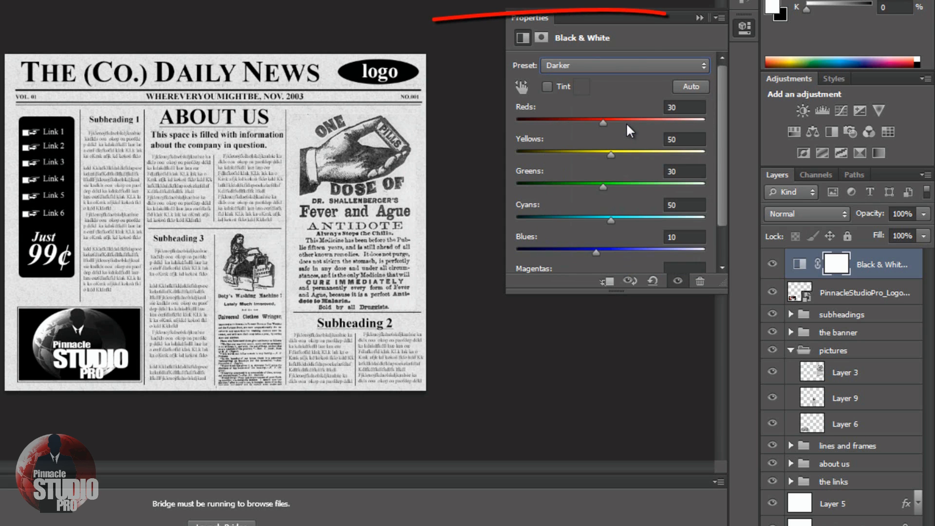
Step: Put away the Black & White settings, collapse the pictures group, and check what the banner group contains by toggling its visibility and expanding it
{"action": "left_click", "coordinate": [697, 19]}
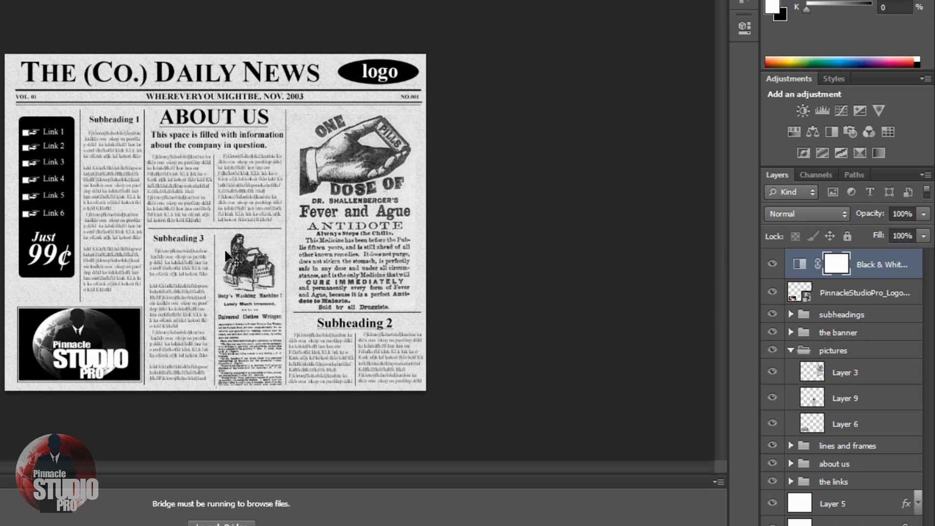
{"action": "left_click", "coordinate": [791, 351]}
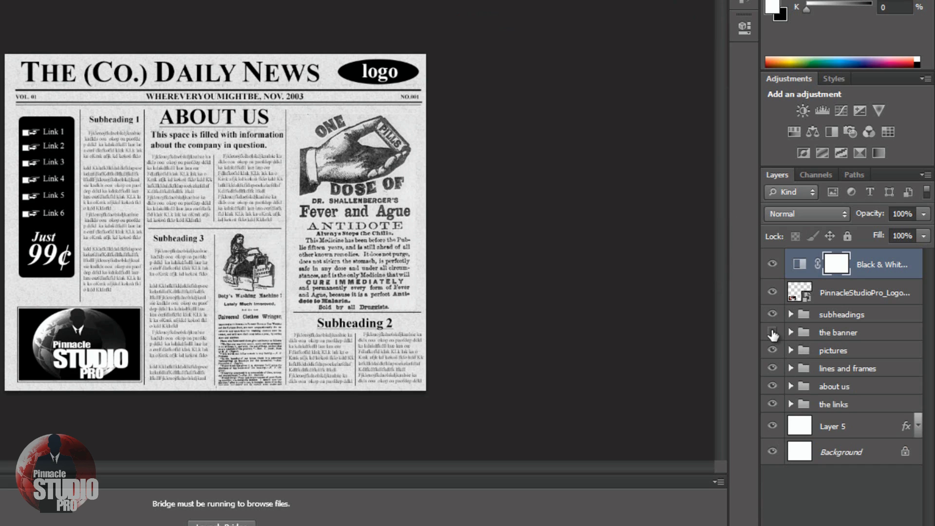
{"action": "left_click", "coordinate": [772, 333]}
{"action": "left_click", "coordinate": [772, 333]}
{"action": "left_click", "coordinate": [791, 333]}
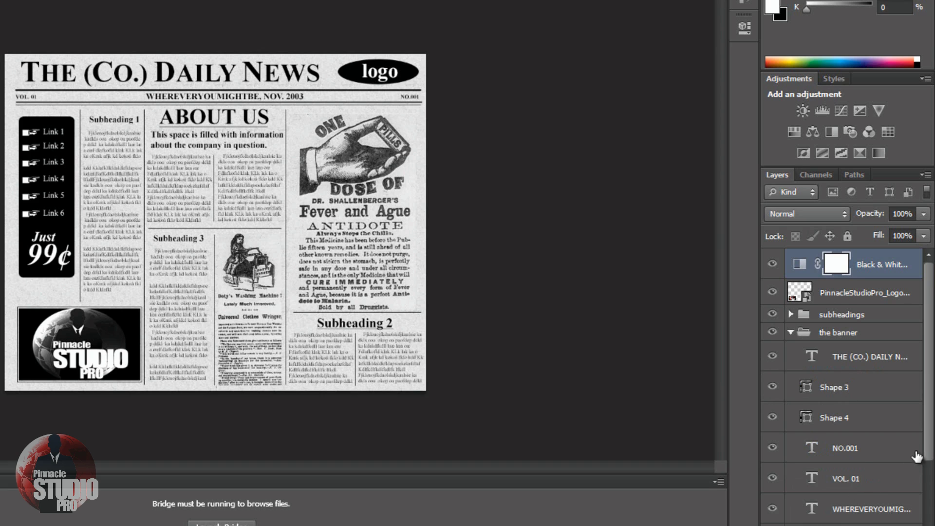
{"action": "left_click", "coordinate": [791, 333]}
{"action": "key", "text": "shift+Tab"}
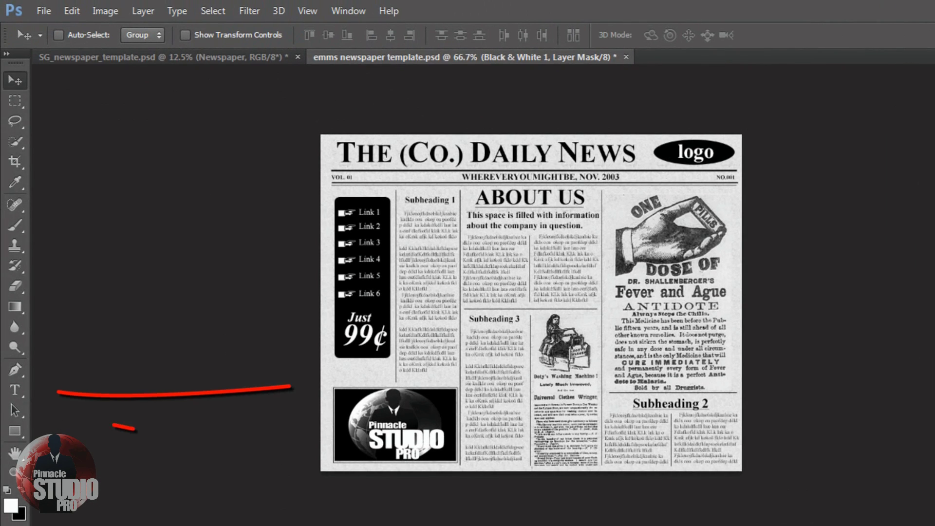
Step: Replace the newspaper title "THE (CO.) DAILY NEWS" with "dddddddddddddddd" and commit the text edit
{"action": "left_click", "coordinate": [13, 391]}
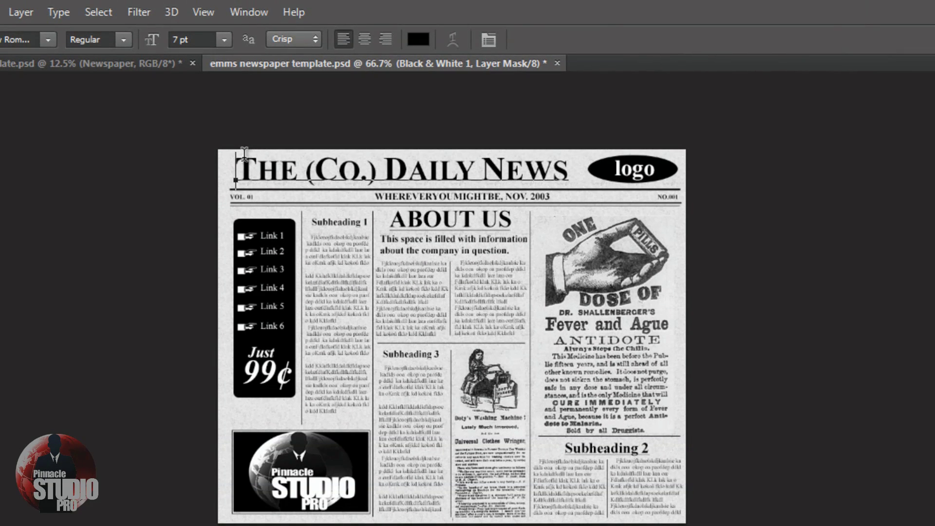
{"action": "left_click_drag", "start_coordinate": [244, 153], "coordinate": [602, 179]}
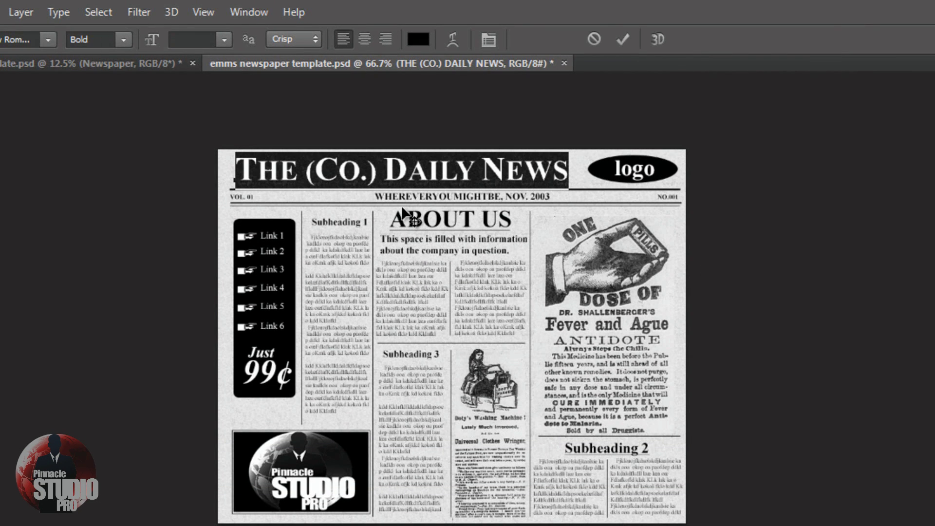
{"action": "type", "text": "ddd"}
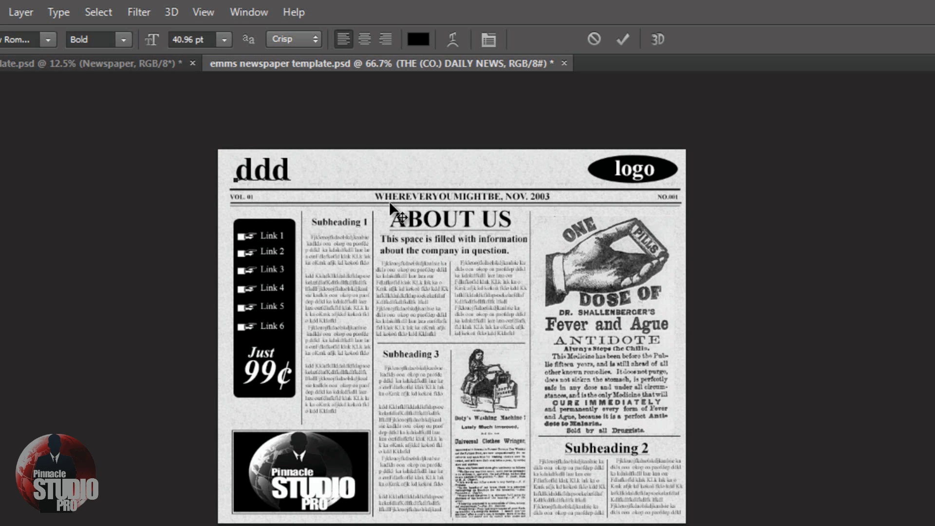
{"action": "type", "text": "ddddddddddddd"}
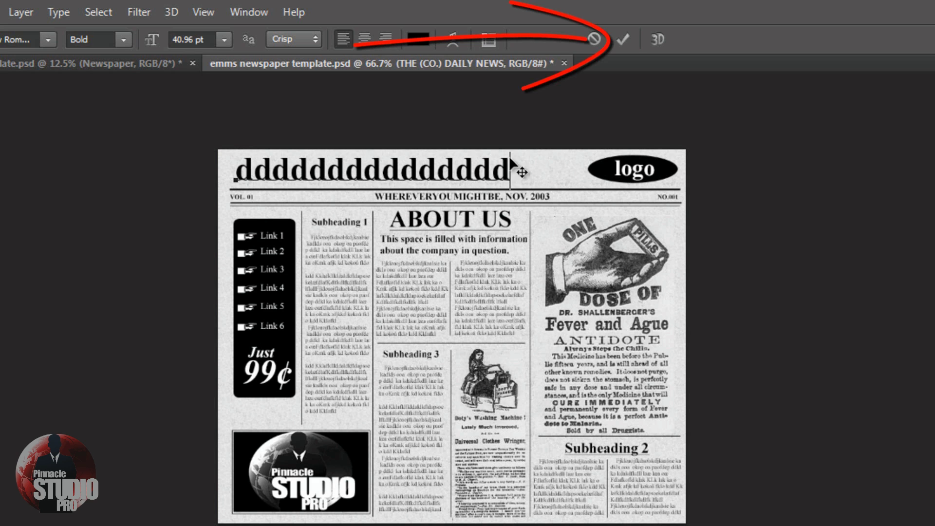
{"action": "left_click", "coordinate": [624, 40]}
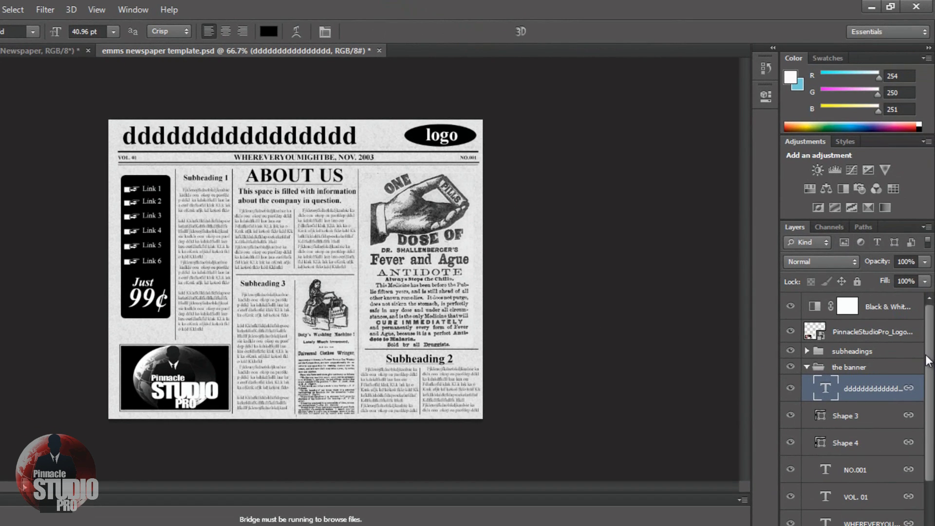
Step: Check the logo text and Shape 1 layers in the banner group by hiding and showing them
{"action": "scroll", "coordinate": [927, 360], "scroll_direction": "down", "scroll_amount": 5}
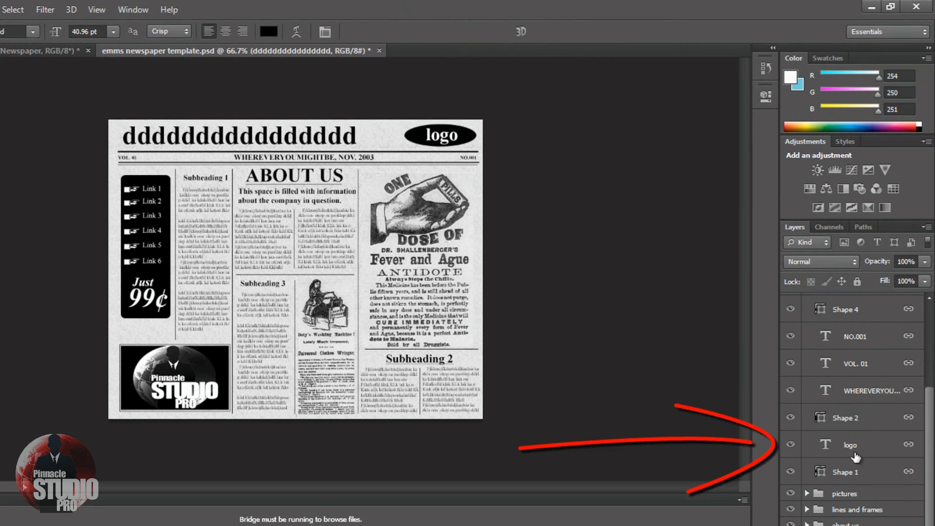
{"action": "left_click", "coordinate": [855, 454]}
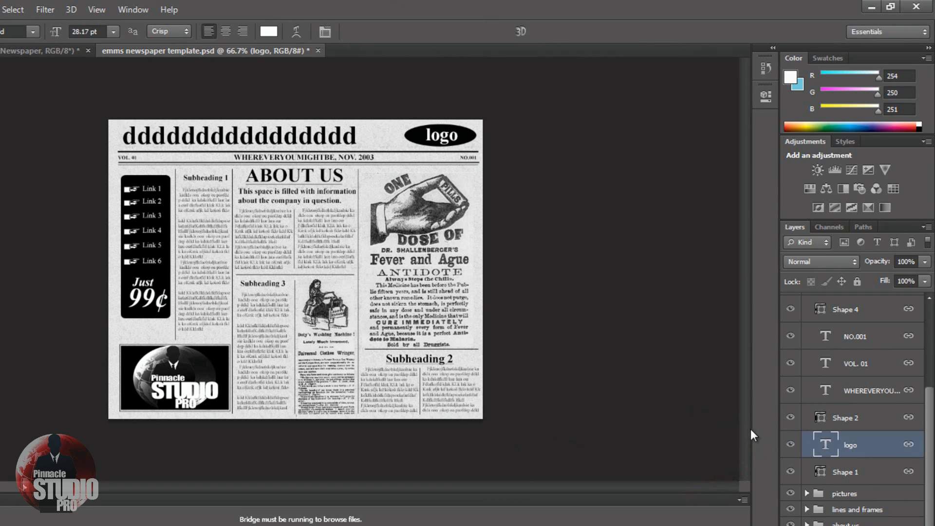
{"action": "left_click", "coordinate": [790, 445]}
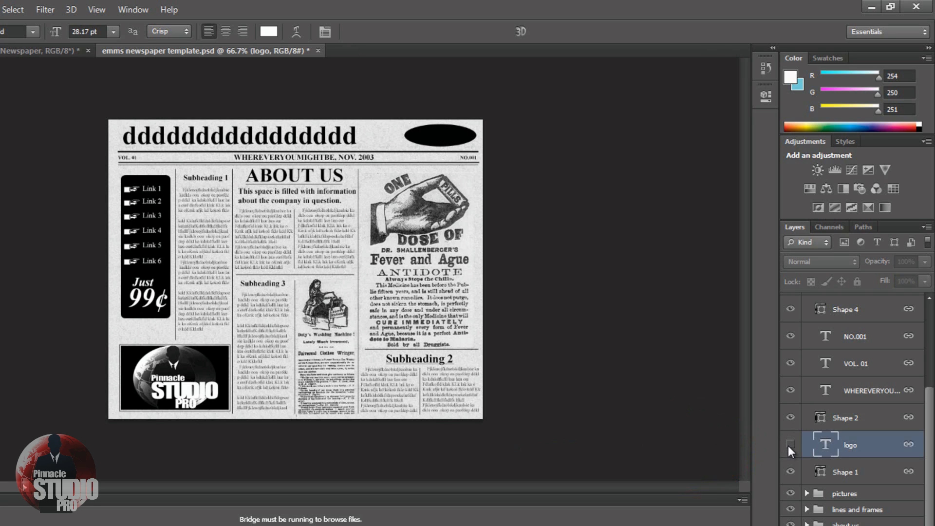
{"action": "left_click", "coordinate": [790, 445]}
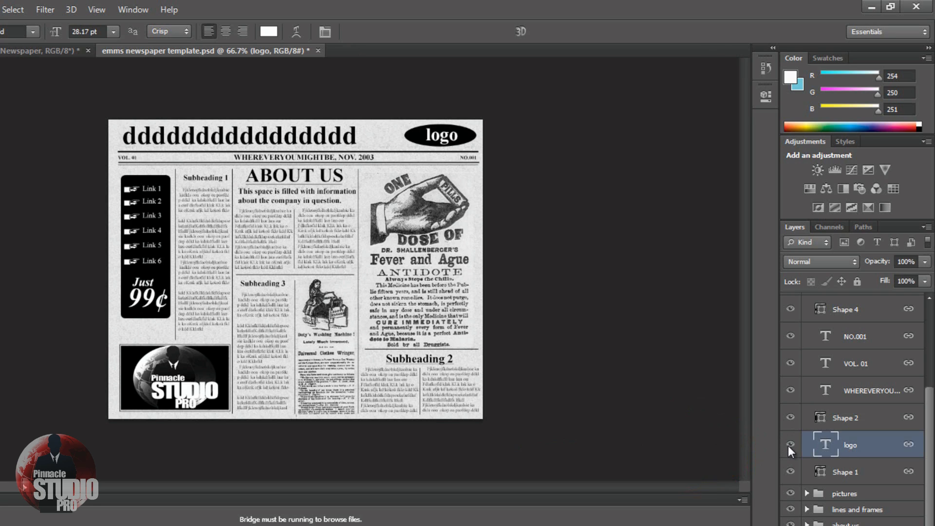
{"action": "left_click", "coordinate": [790, 417]}
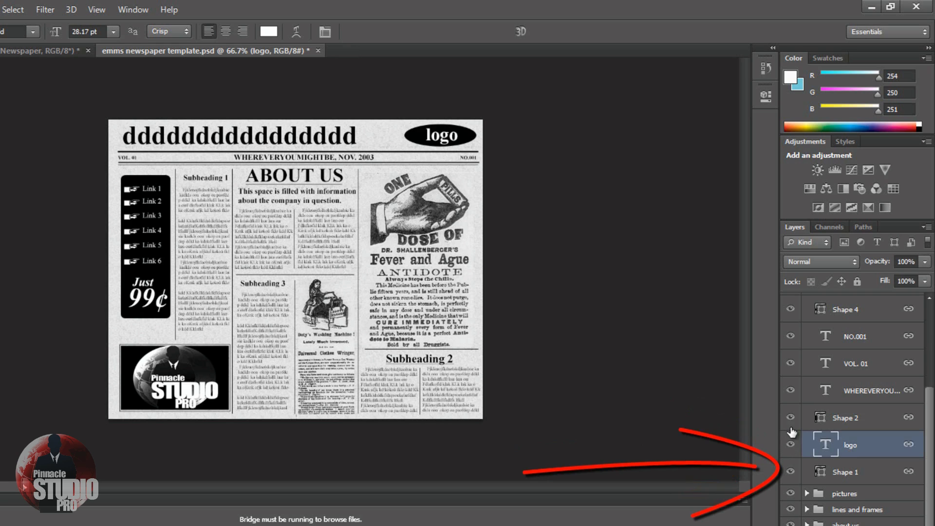
{"action": "left_click", "coordinate": [793, 472]}
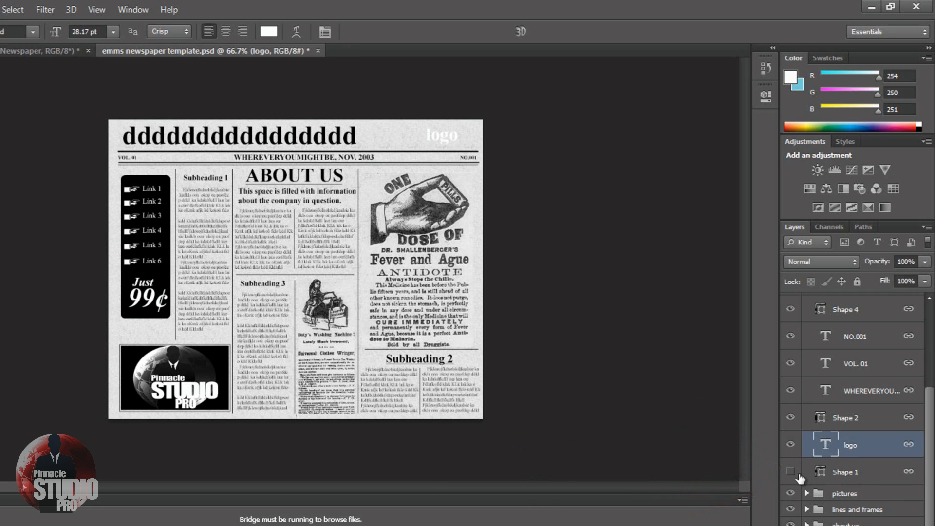
{"action": "left_click", "coordinate": [791, 472]}
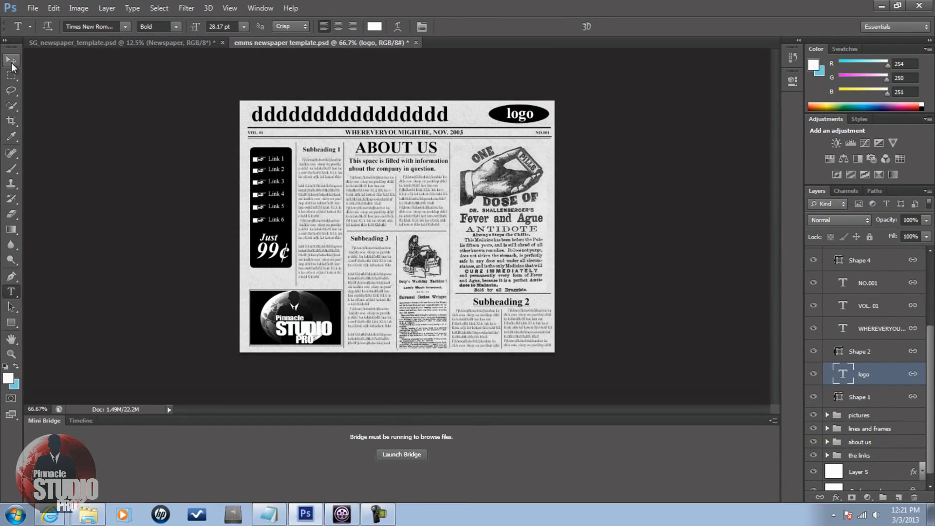
{"action": "left_click", "coordinate": [11, 60]}
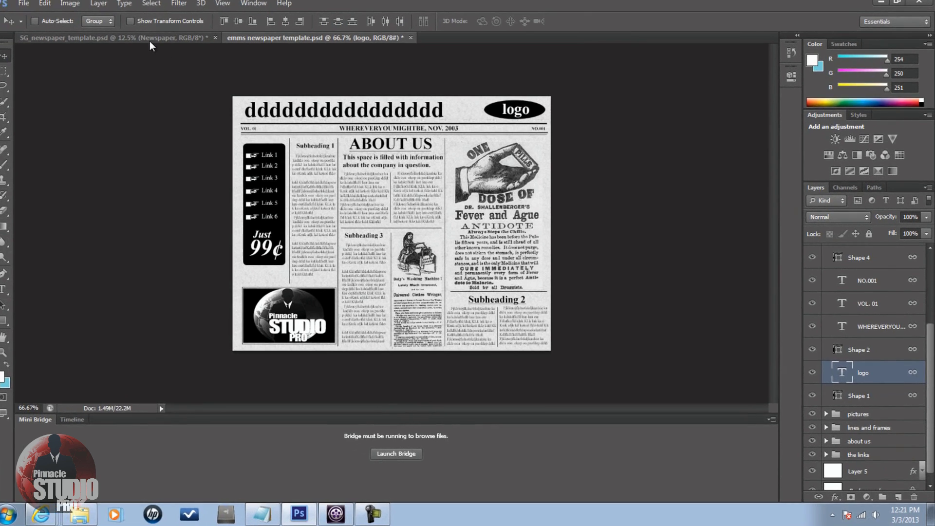
Step: Switch to SG_newspaper_template.psd and look through its layers, toggling the visibility of Large Photo right side
{"action": "left_click", "coordinate": [154, 43]}
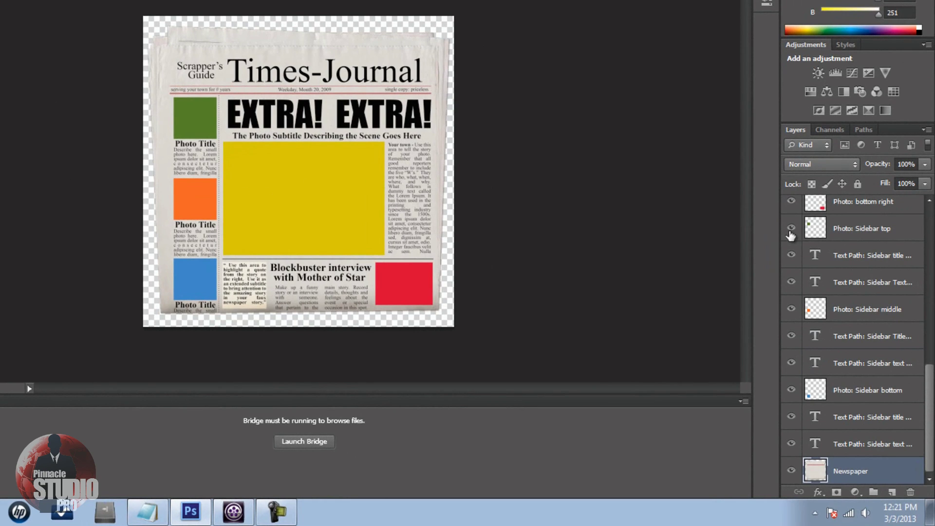
{"action": "scroll", "coordinate": [858, 341], "scroll_direction": "up", "scroll_amount": 5}
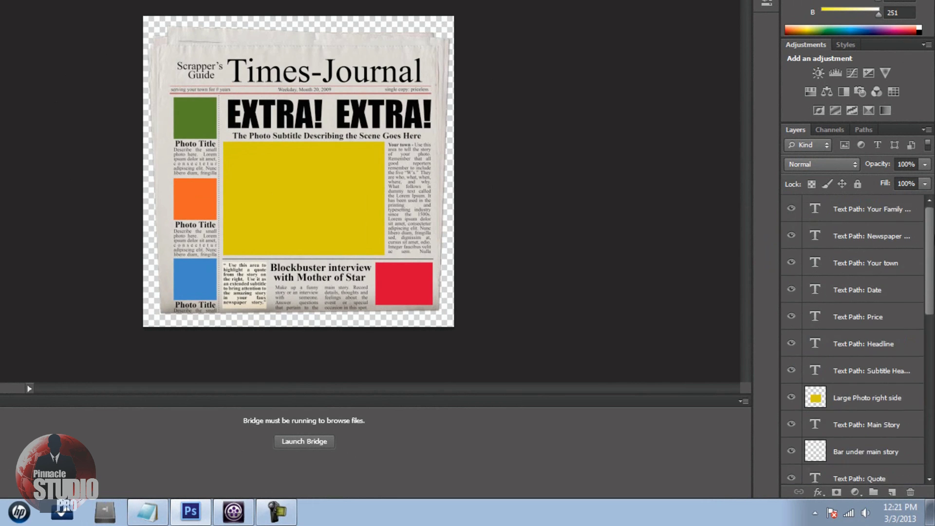
{"action": "scroll", "coordinate": [857, 341], "scroll_direction": "down", "scroll_amount": 5}
{"action": "scroll", "coordinate": [857, 341], "scroll_direction": "up", "scroll_amount": 5}
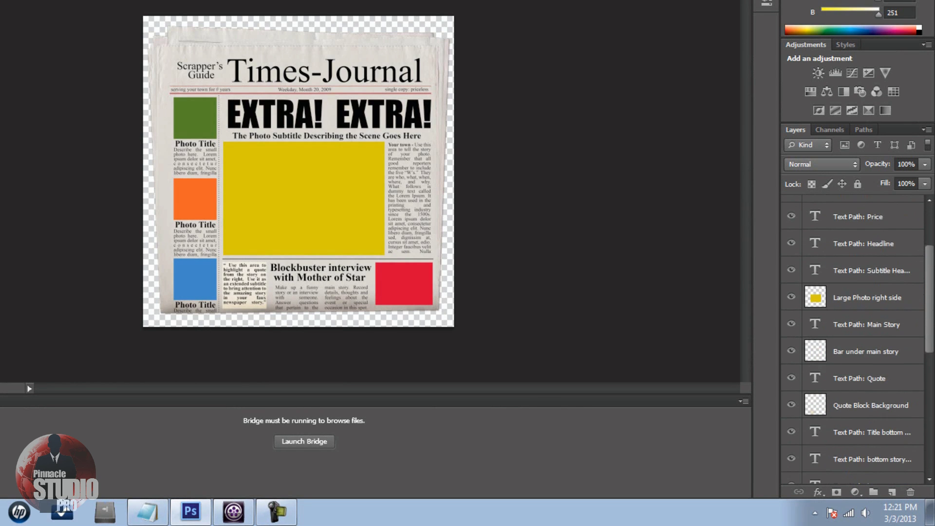
{"action": "left_click", "coordinate": [792, 298]}
{"action": "left_click", "coordinate": [791, 298]}
Step: Check that the "Scrapper's Guide" masthead text can be selected for editing, and leave it unedited
{"action": "left_click", "coordinate": [202, 70]}
{"action": "left_click", "coordinate": [186, 72]}
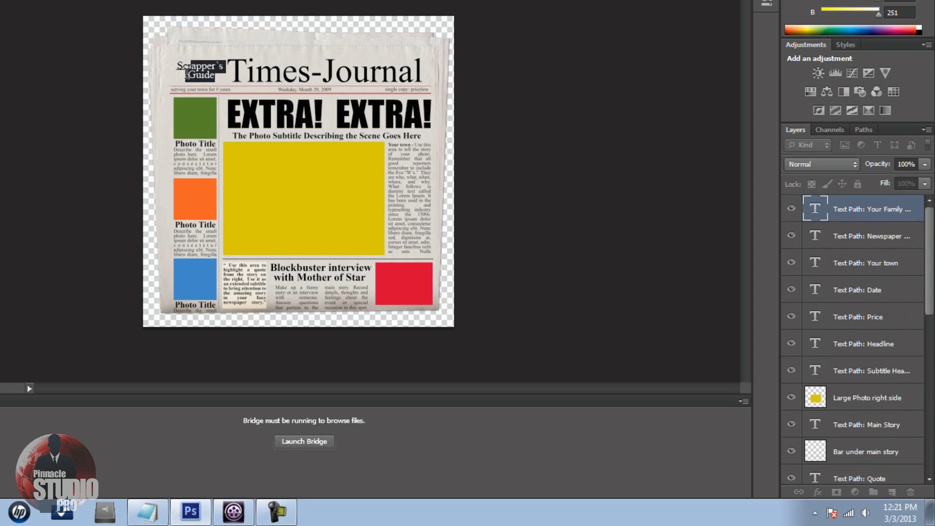
{"action": "left_click_drag", "start_coordinate": [180, 69], "coordinate": [210, 83]}
{"action": "key", "text": "ctrl+Return"}
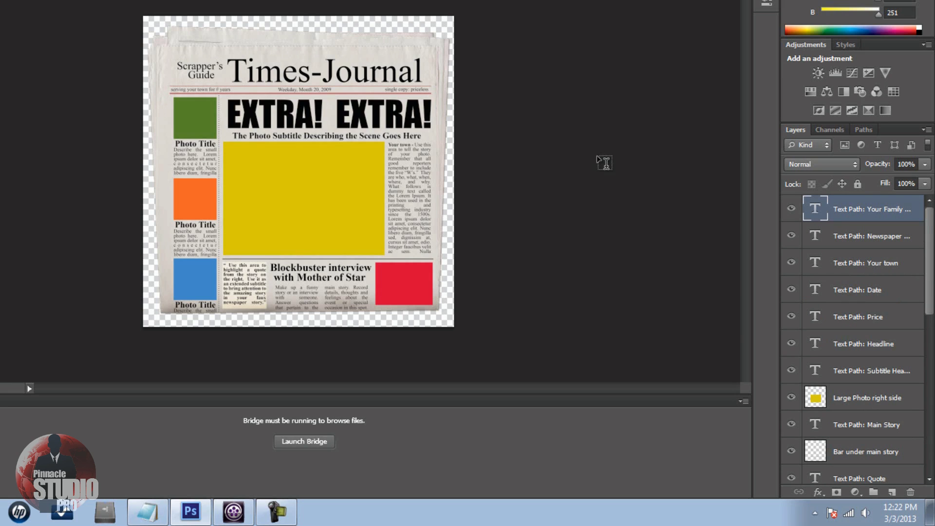
Step: Save emms newspaper template.psd as a PNG copy named ddddddd in the Newspaper folder, with Smallest / Slow compression and no interlacing
{"action": "mouse_move", "coordinate": [239, 518]}
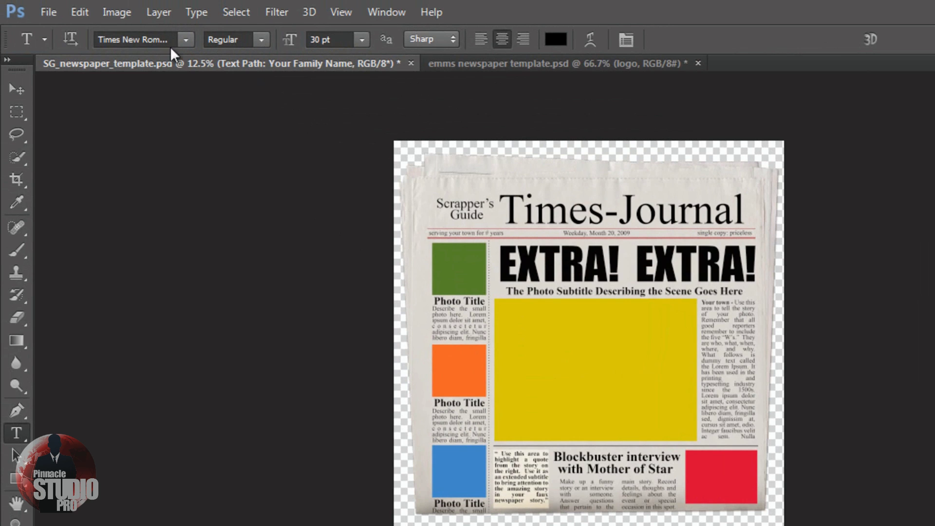
{"action": "left_click", "coordinate": [452, 63]}
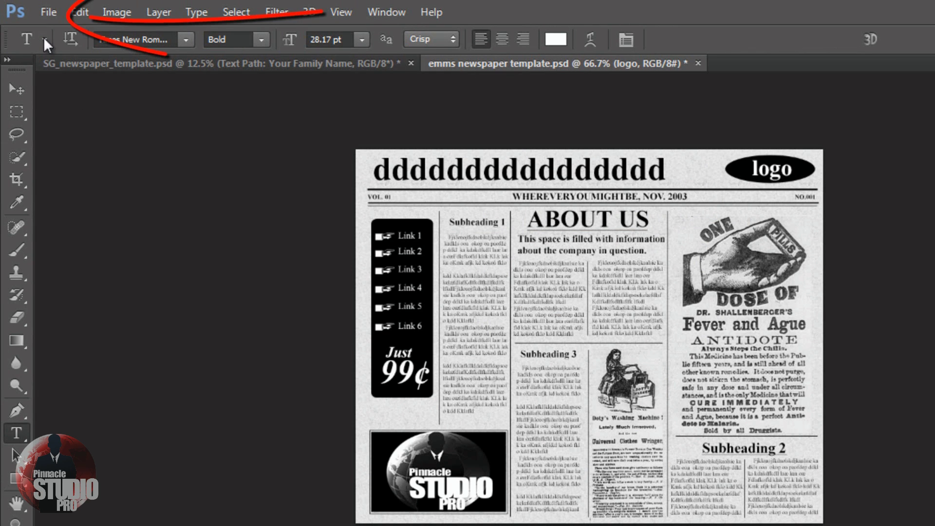
{"action": "left_click", "coordinate": [47, 12]}
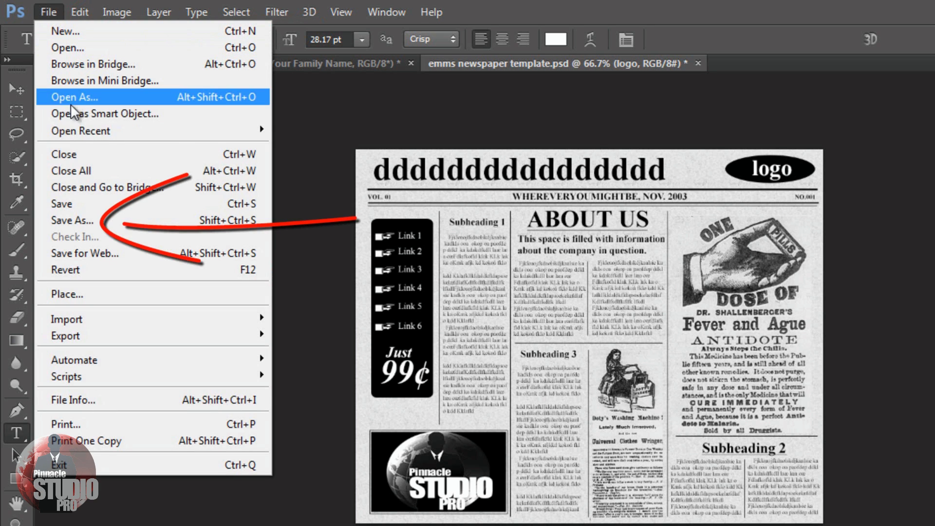
{"action": "left_click", "coordinate": [77, 220]}
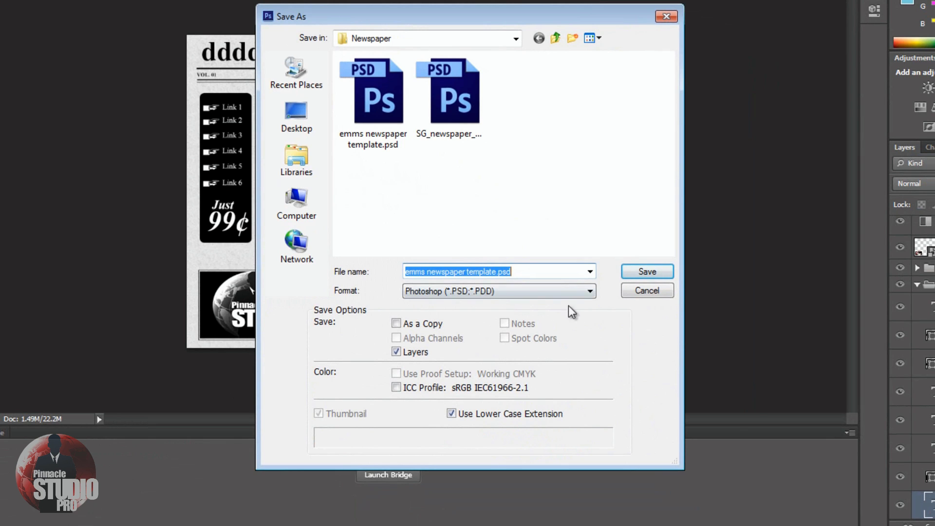
{"action": "left_click", "coordinate": [591, 291]}
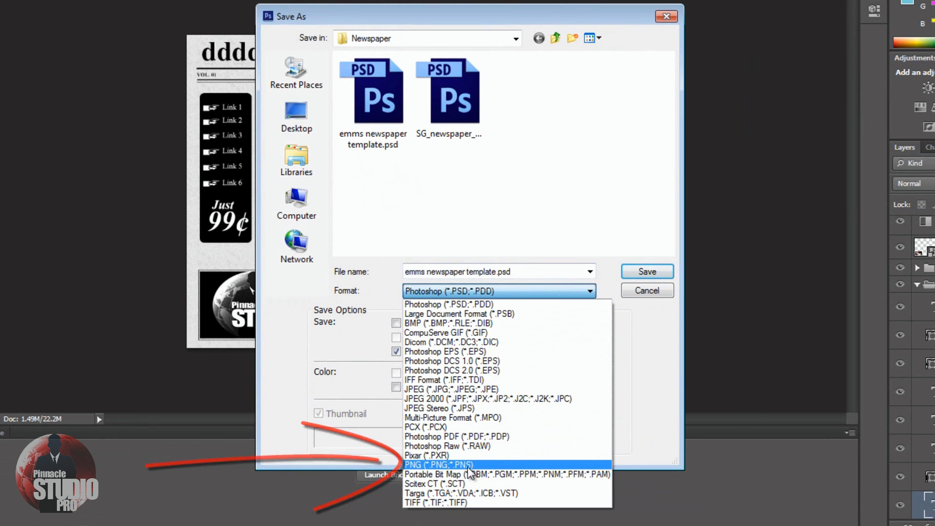
{"action": "left_click", "coordinate": [440, 466]}
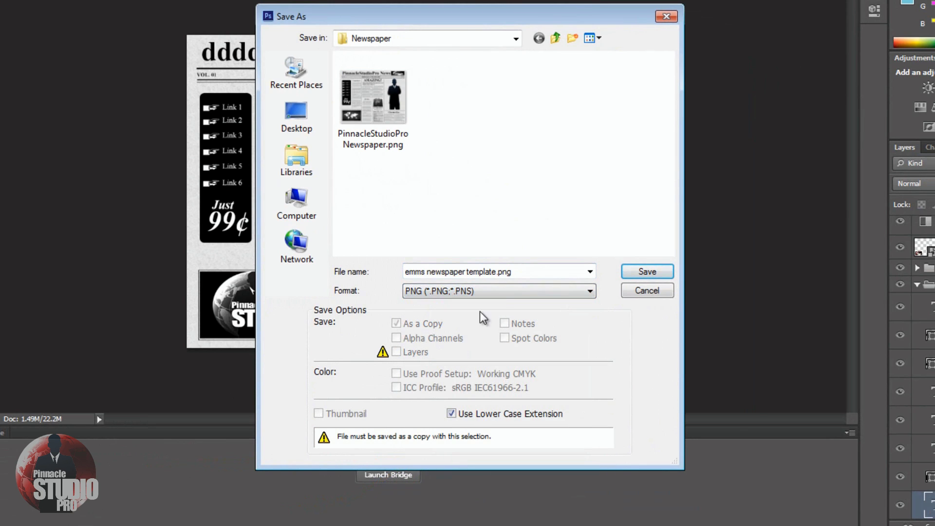
{"action": "double_click", "coordinate": [523, 277]}
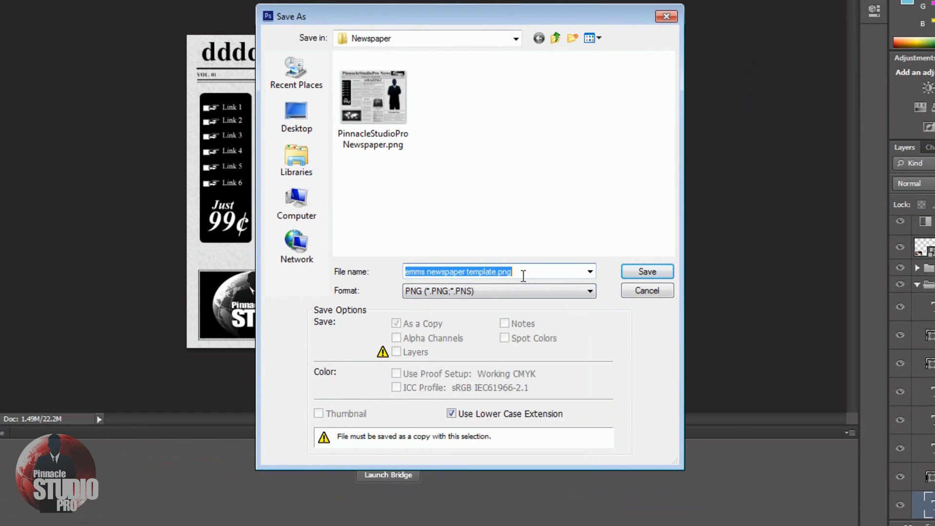
{"action": "type", "text": "ddddddd"}
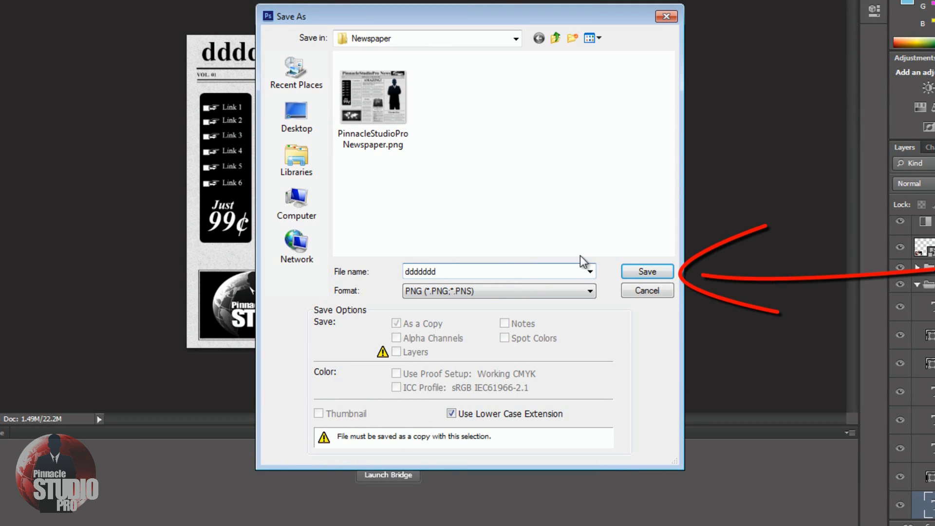
{"action": "left_click", "coordinate": [642, 271]}
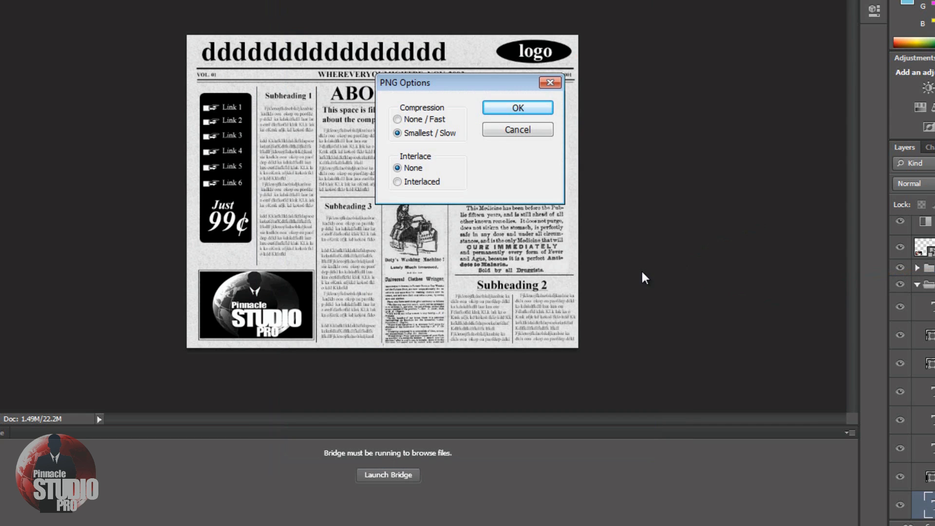
{"action": "left_click", "coordinate": [517, 108]}
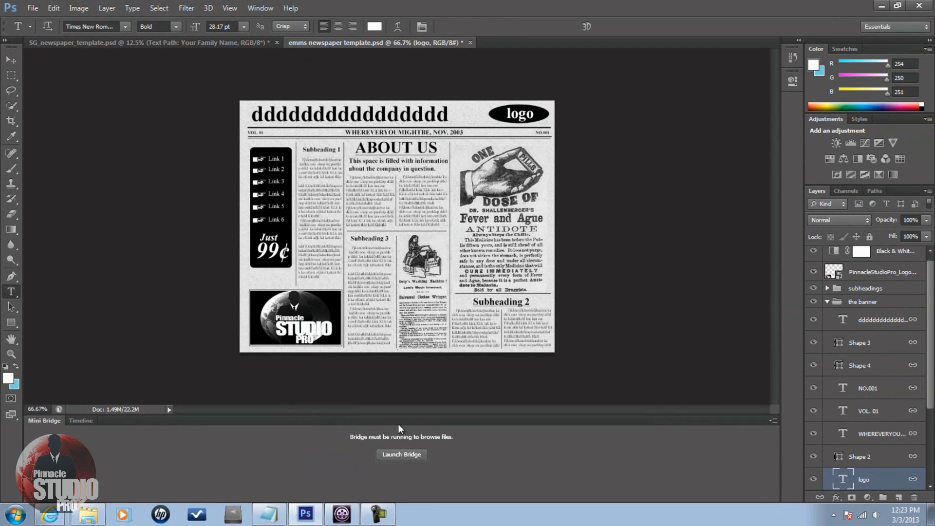
Step: Switch to Pinnacle Studio, add pinnaclestudiopro newspaper.png to the track above the video clips, and extend its end to about 00:01:27.23
{"action": "left_click", "coordinate": [341, 515]}
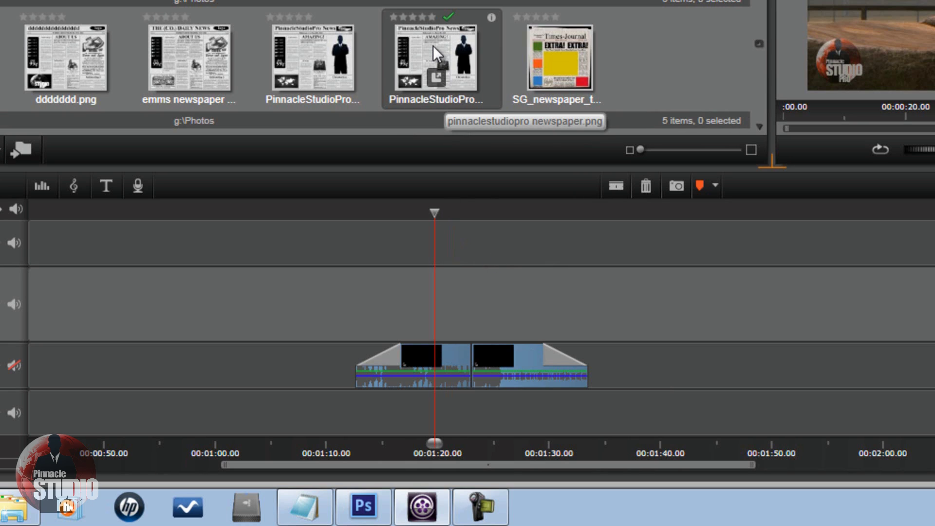
{"action": "left_click_drag", "start_coordinate": [434, 45], "coordinate": [417, 304]}
{"action": "left_click", "coordinate": [468, 304]}
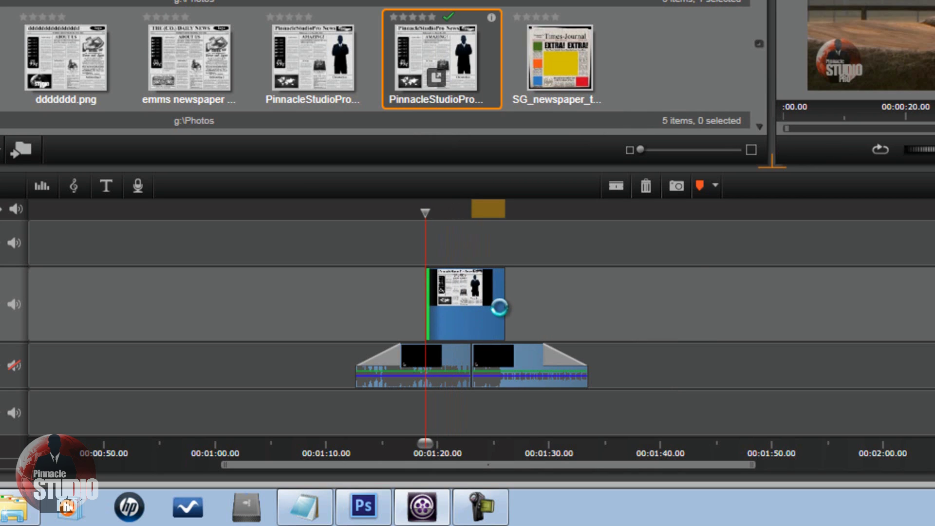
{"action": "left_click_drag", "start_coordinate": [504, 306], "coordinate": [522, 307]}
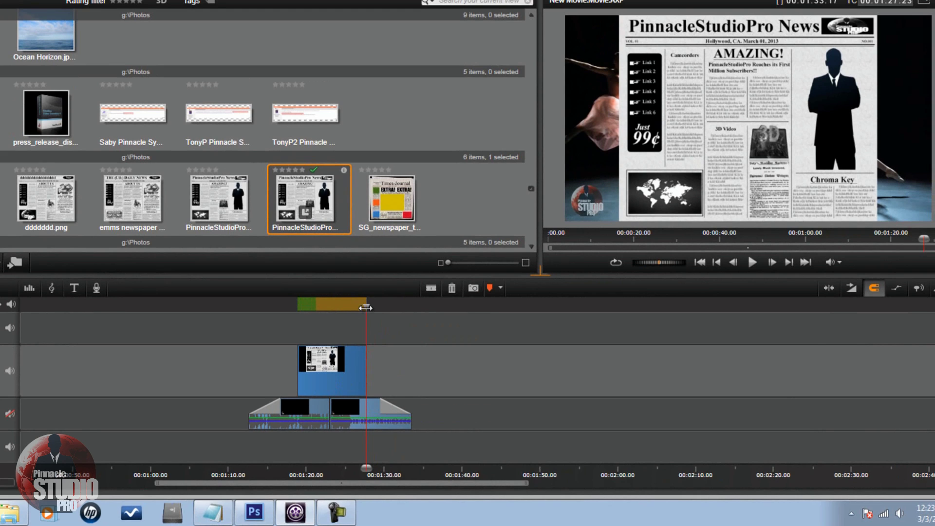
Step: Open the timeline's newspaper clip in the effects editor, add the Camera effect Rotate, and set its preset to No Preset
{"action": "left_click_drag", "start_coordinate": [367, 308], "coordinate": [332, 359]}
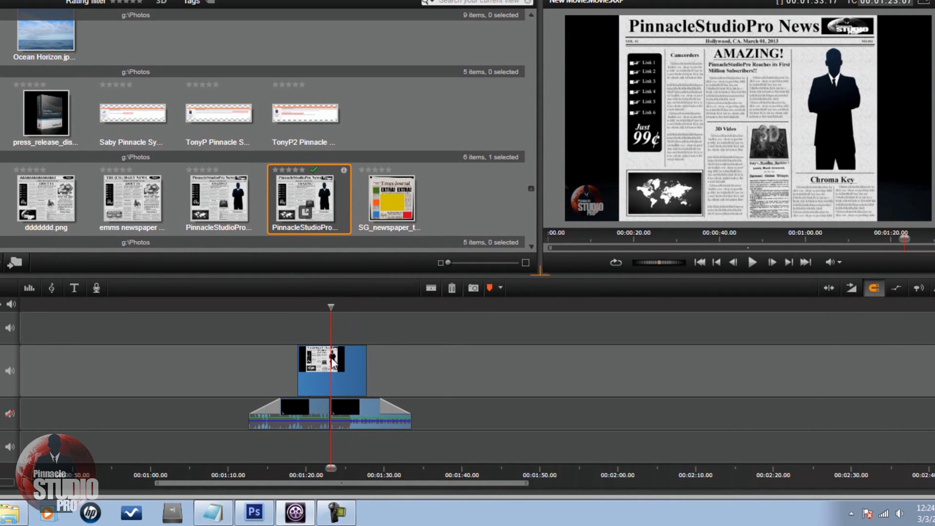
{"action": "left_click", "coordinate": [717, 261]}
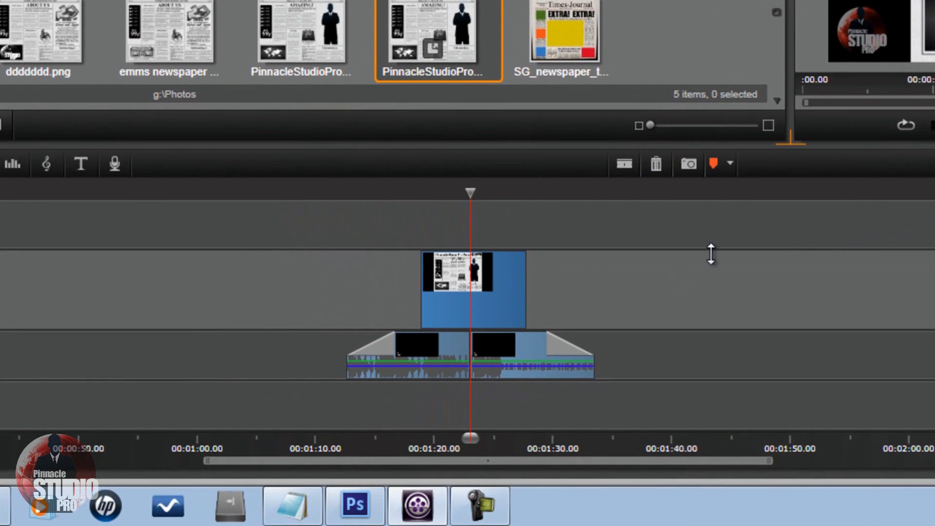
{"action": "right_click", "coordinate": [477, 288]}
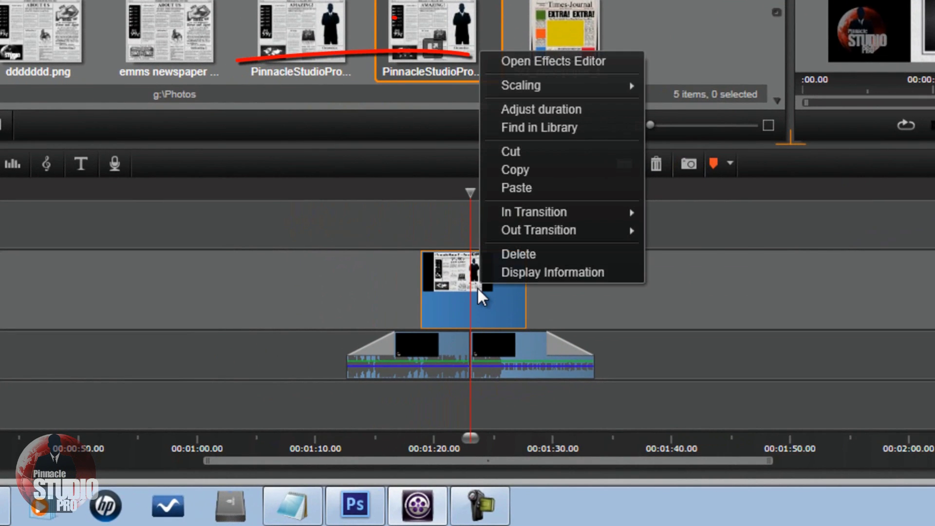
{"action": "left_click", "coordinate": [565, 58]}
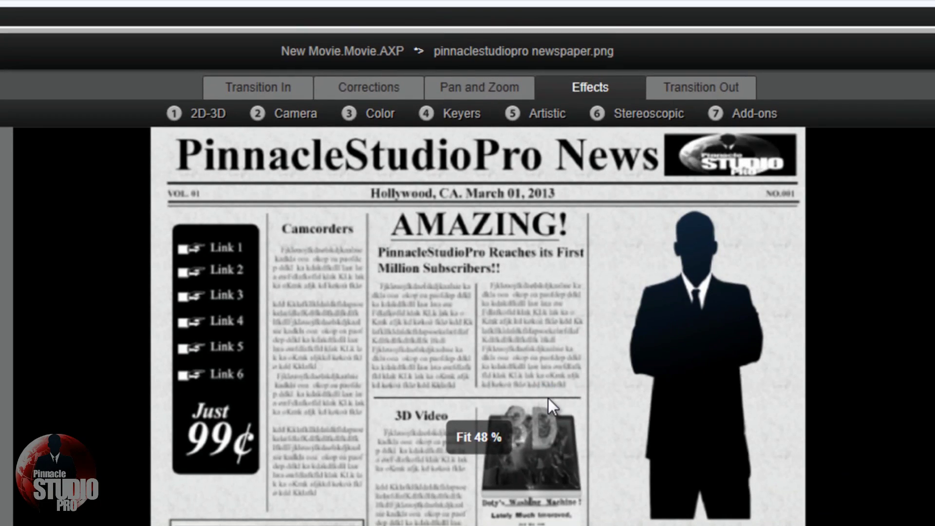
{"action": "left_click", "coordinate": [286, 115]}
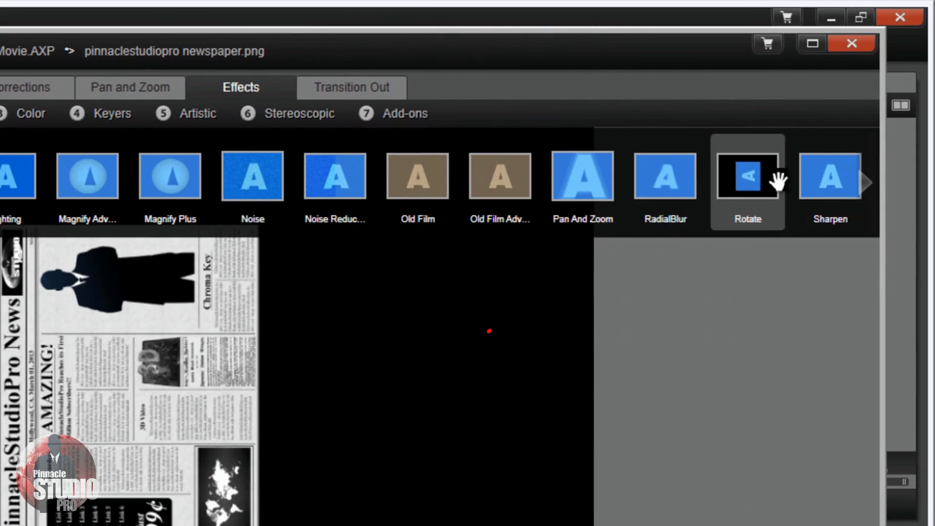
{"action": "left_click", "coordinate": [749, 177]}
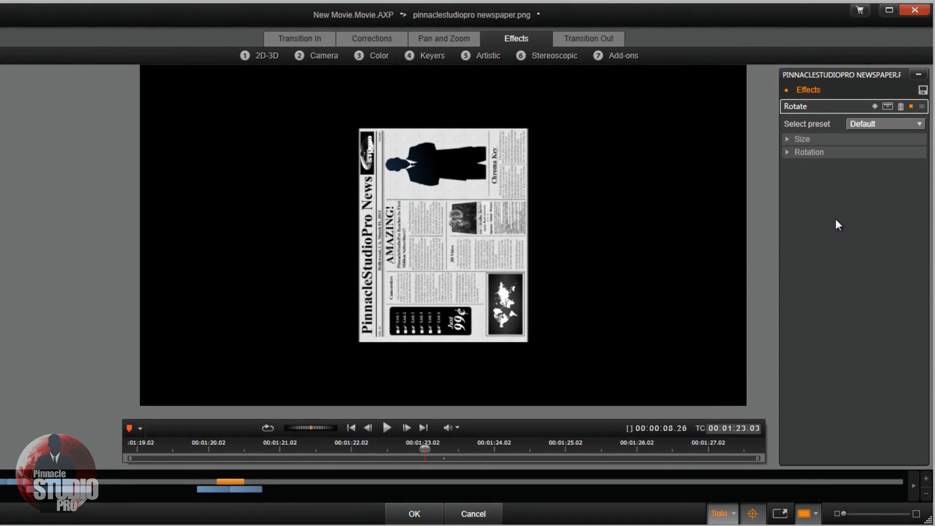
{"action": "left_click", "coordinate": [919, 124]}
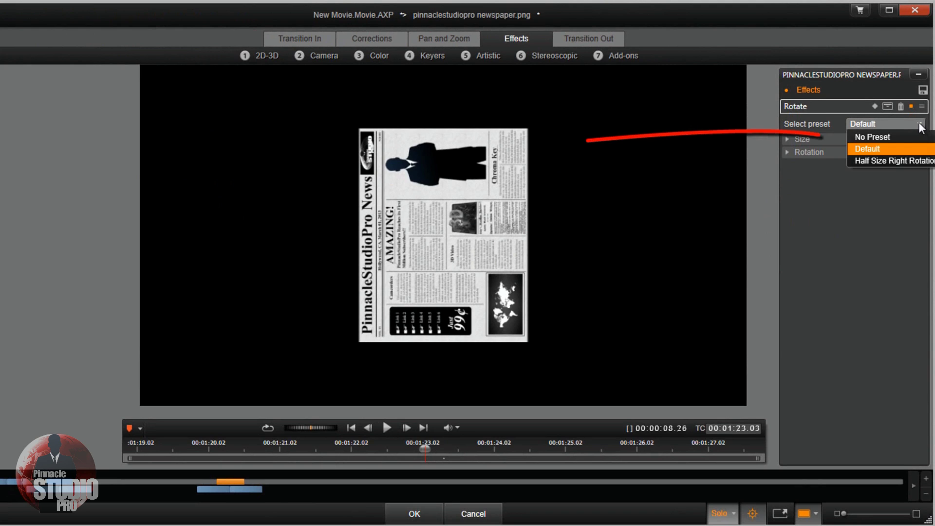
{"action": "left_click", "coordinate": [885, 134]}
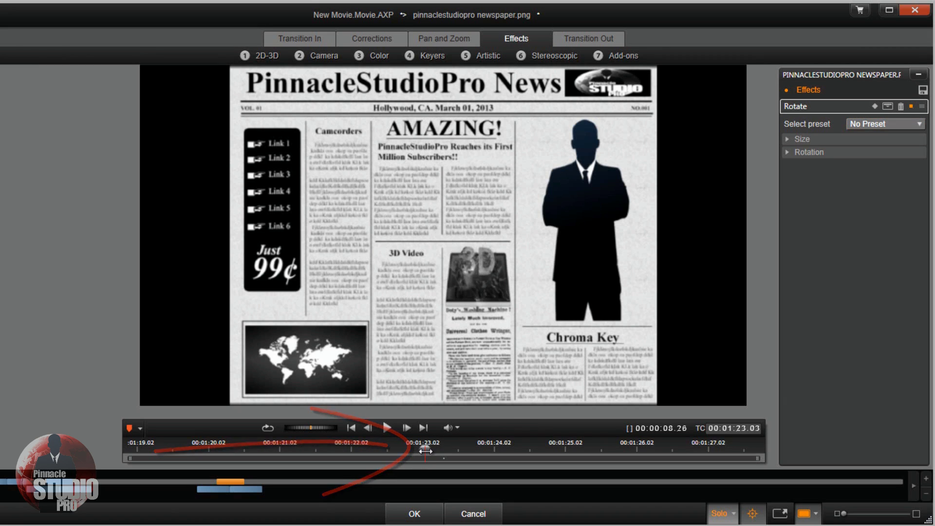
Step: Go to the start of the newspaper clip and turn on keyframing for the Rotate effect
{"action": "left_click_drag", "start_coordinate": [248, 456], "coordinate": [89, 458]}
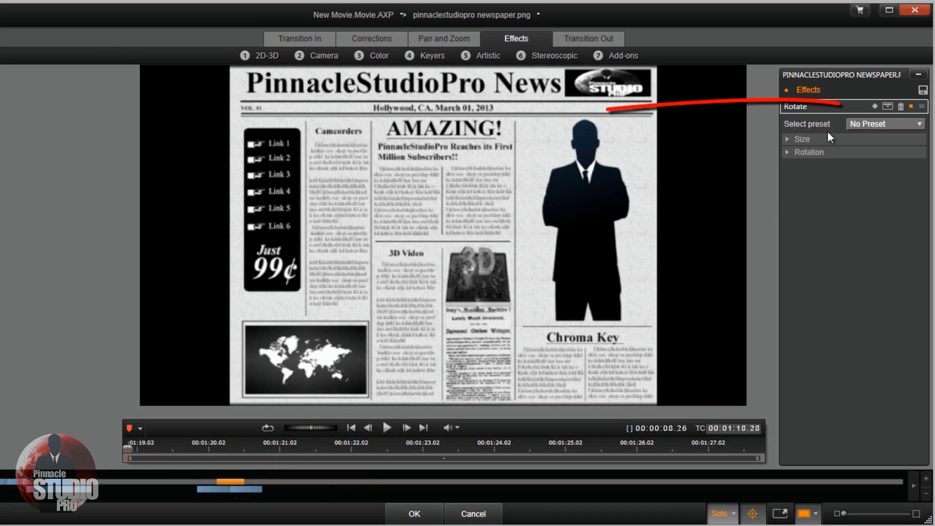
{"action": "left_click", "coordinate": [874, 107]}
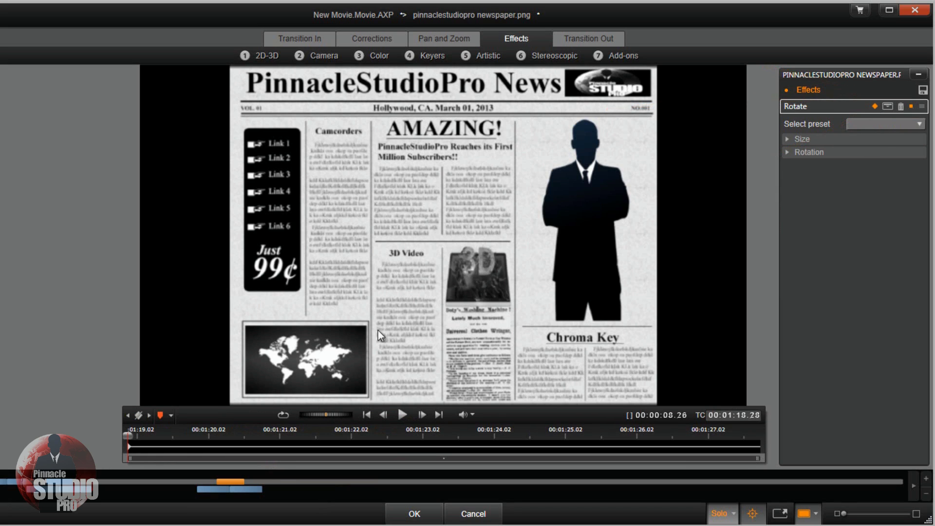
{"action": "mouse_move", "coordinate": [126, 436]}
{"action": "left_mouse_down"}
{"action": "mouse_move", "coordinate": [835, 448]}
{"action": "mouse_move", "coordinate": [128, 441]}
{"action": "left_mouse_up"}
Step: At the clip's start keyframe, set Rotation to -720 and both Horizontal and Vertical size to 0
{"action": "left_click", "coordinate": [787, 139]}
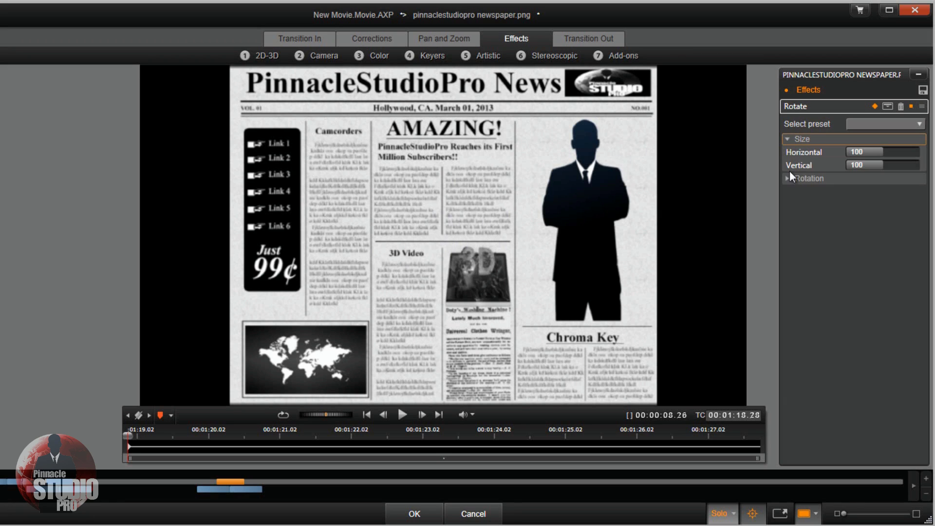
{"action": "left_click", "coordinate": [788, 178]}
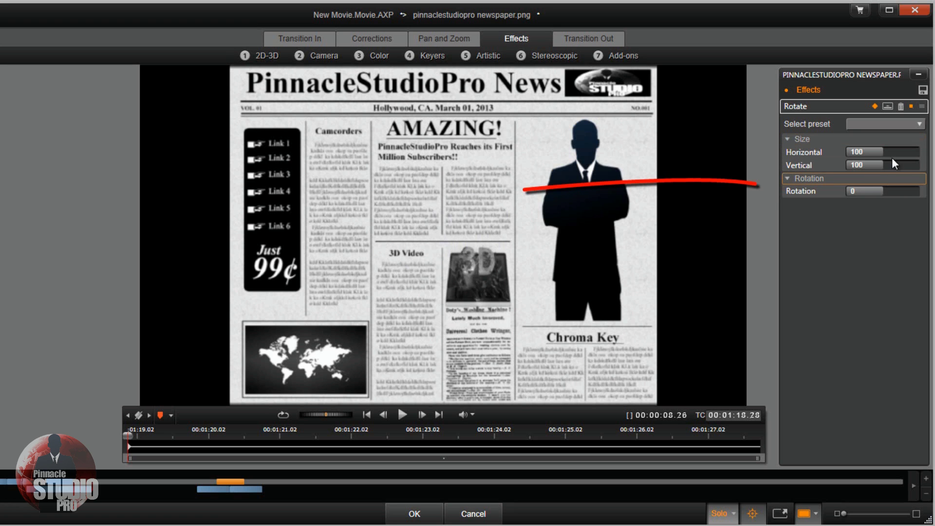
{"action": "mouse_move", "coordinate": [880, 192]}
{"action": "left_mouse_down"}
{"action": "mouse_move", "coordinate": [781, 203]}
{"action": "mouse_move", "coordinate": [782, 212]}
{"action": "left_mouse_up"}
{"action": "left_click_drag", "start_coordinate": [126, 436], "coordinate": [82, 439]}
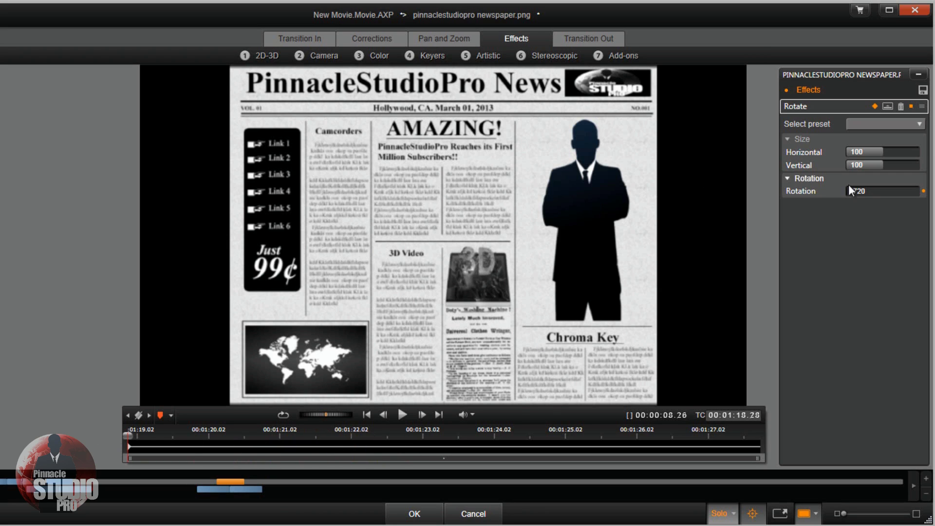
{"action": "left_click_drag", "start_coordinate": [853, 192], "coordinate": [818, 199]}
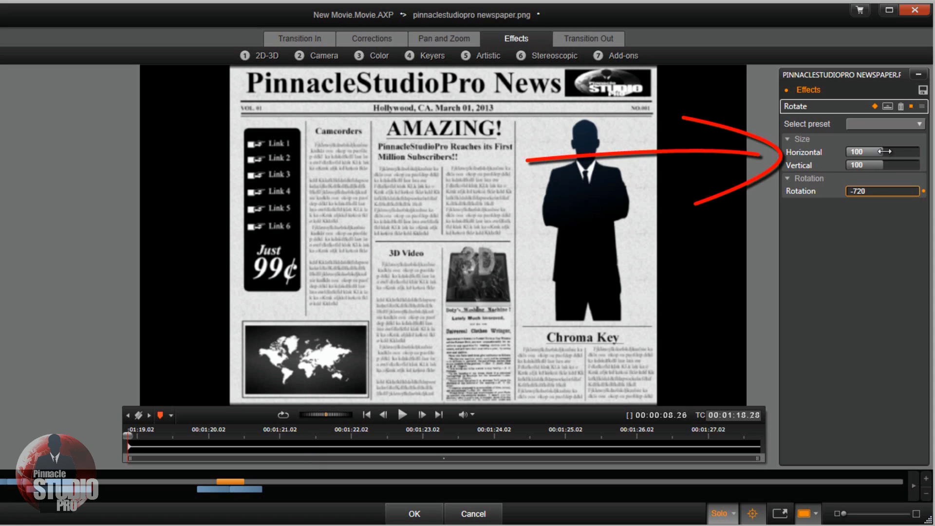
{"action": "left_click_drag", "start_coordinate": [885, 151], "coordinate": [756, 151]}
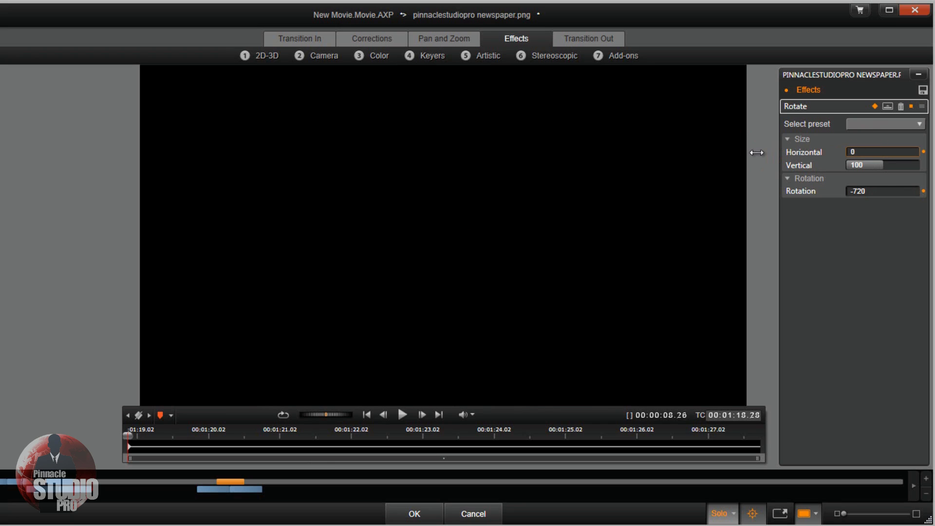
{"action": "left_click_drag", "start_coordinate": [884, 166], "coordinate": [758, 166]}
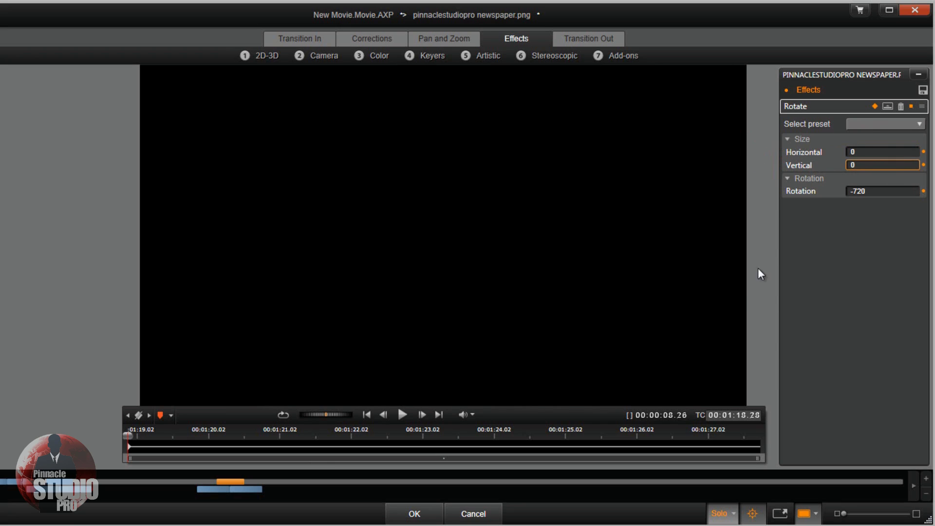
Step: Add a keyframe at about 00:01:21.17 with Horizontal and Vertical size 75 and Rotation 720
{"action": "left_click", "coordinate": [316, 435]}
{"action": "left_click", "coordinate": [854, 151]}
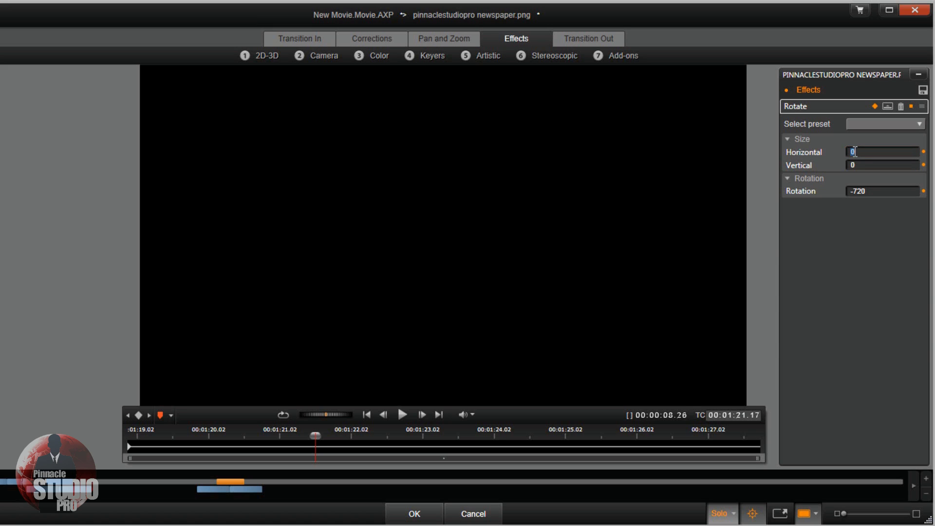
{"action": "key", "text": "Return"}
{"action": "left_click", "coordinate": [861, 165]}
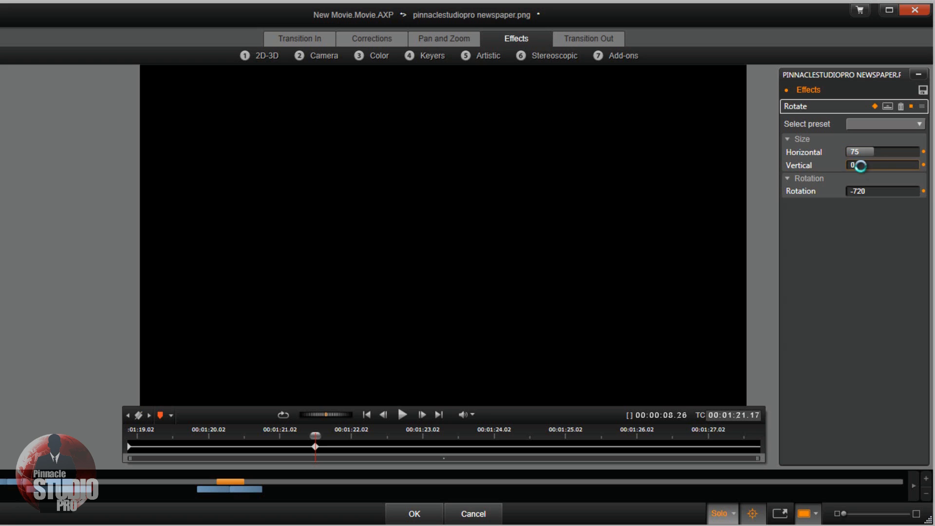
{"action": "type", "text": "100"}
{"action": "key", "text": "Return"}
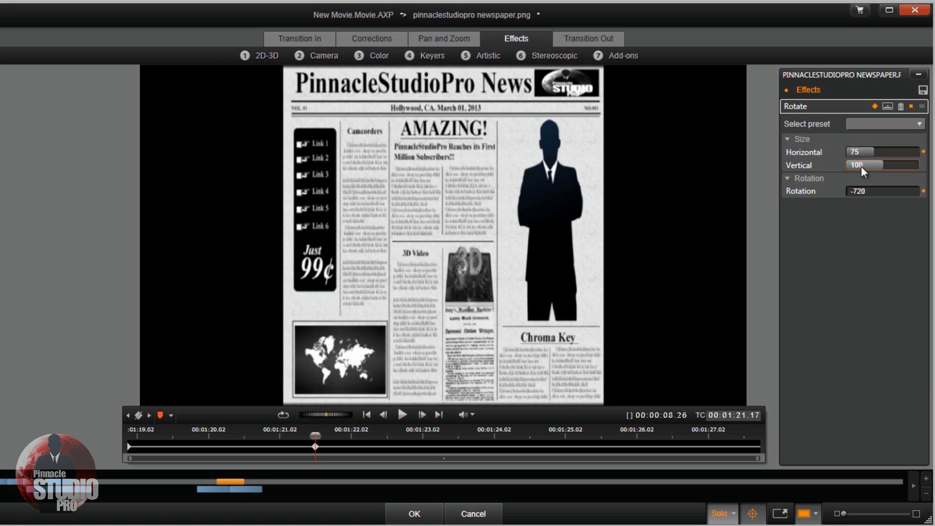
{"action": "left_click", "coordinate": [861, 165]}
{"action": "type", "text": "7"}
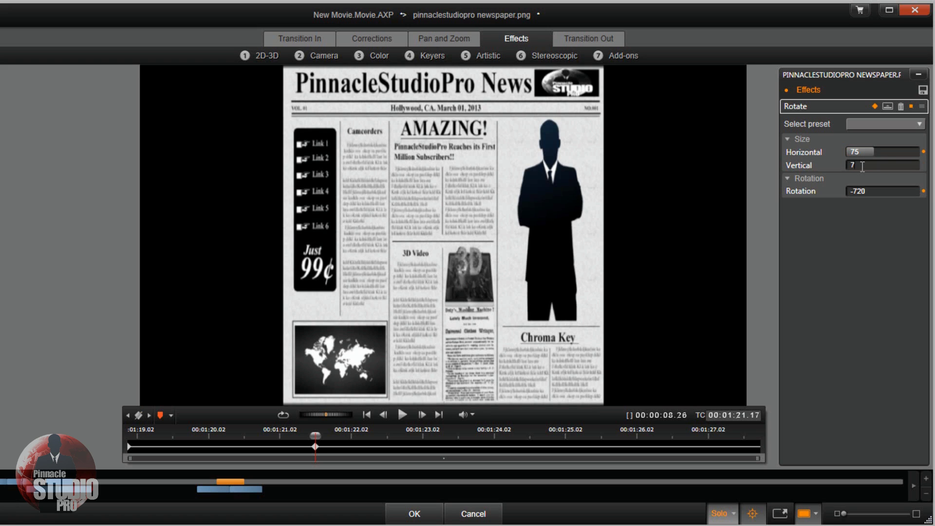
{"action": "type", "text": "5"}
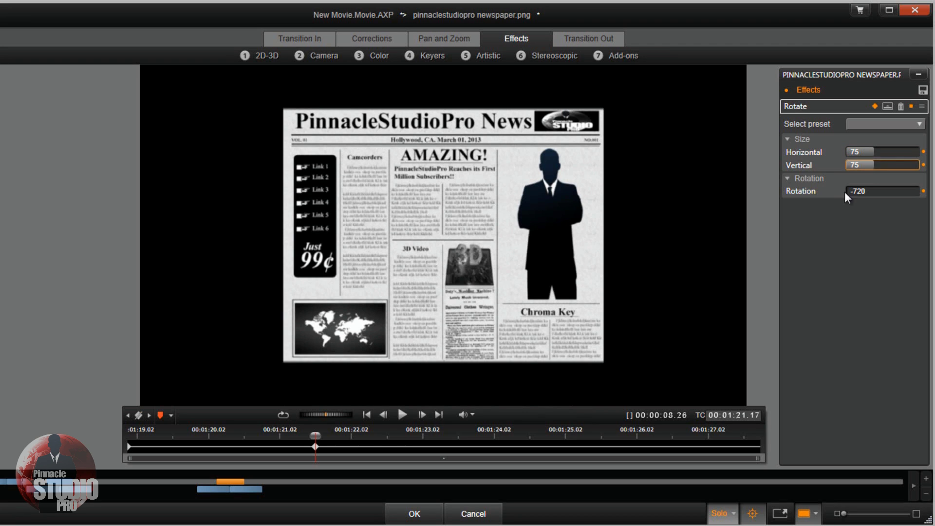
{"action": "left_click_drag", "start_coordinate": [857, 193], "coordinate": [659, 264]}
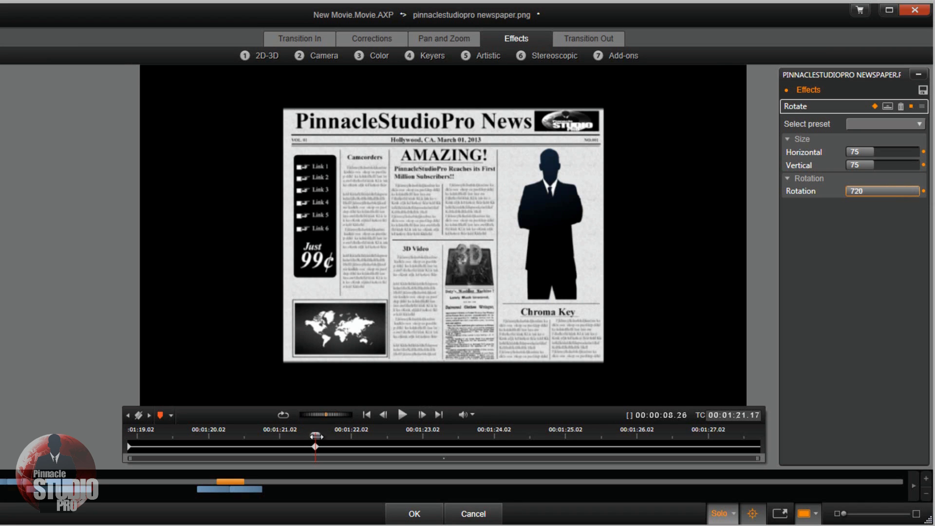
Step: Play the newspaper clip from its start to preview the spin-in animation
{"action": "left_click_drag", "start_coordinate": [316, 440], "coordinate": [128, 461]}
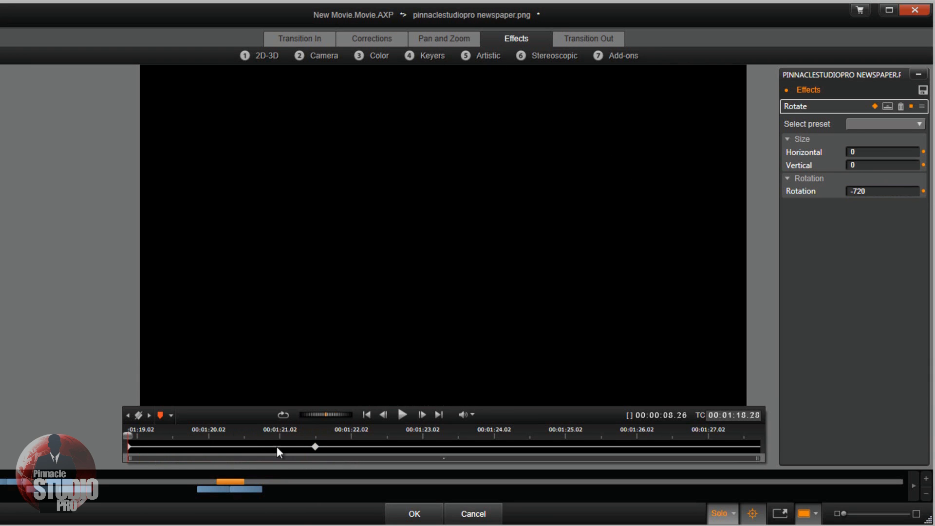
{"action": "left_click", "coordinate": [402, 415]}
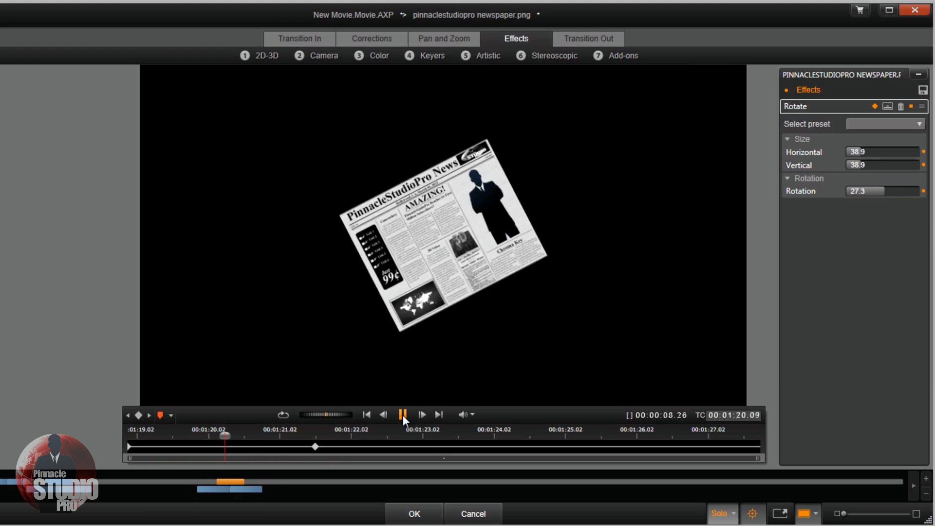
{"action": "left_click", "coordinate": [403, 415]}
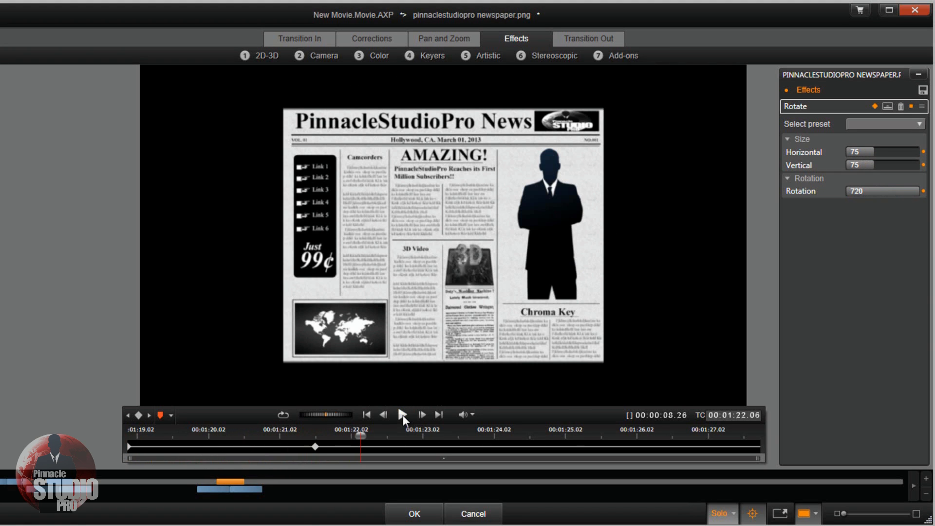
Step: Reverse the spin direction by setting Rotation to 720 at the start keyframe and -720 at the second keyframe
{"action": "left_click", "coordinate": [370, 415]}
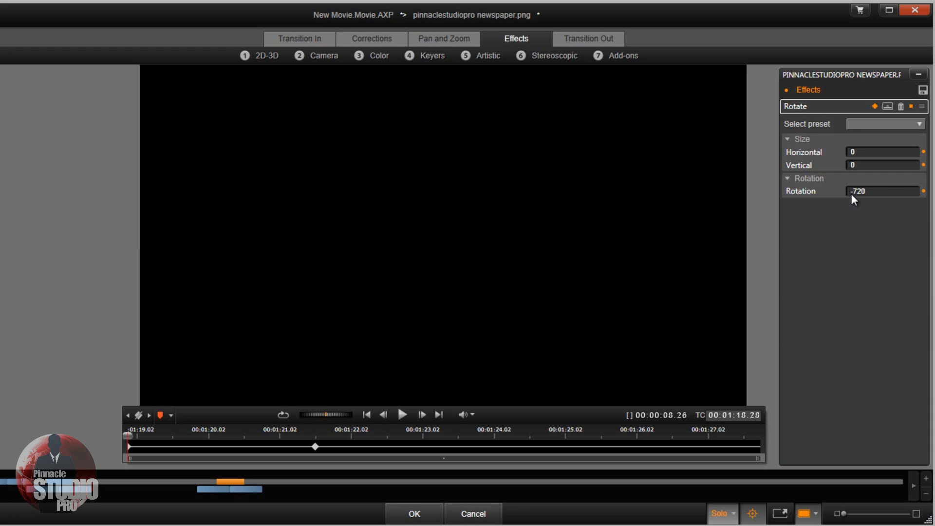
{"action": "left_click_drag", "start_coordinate": [848, 191], "coordinate": [905, 191]}
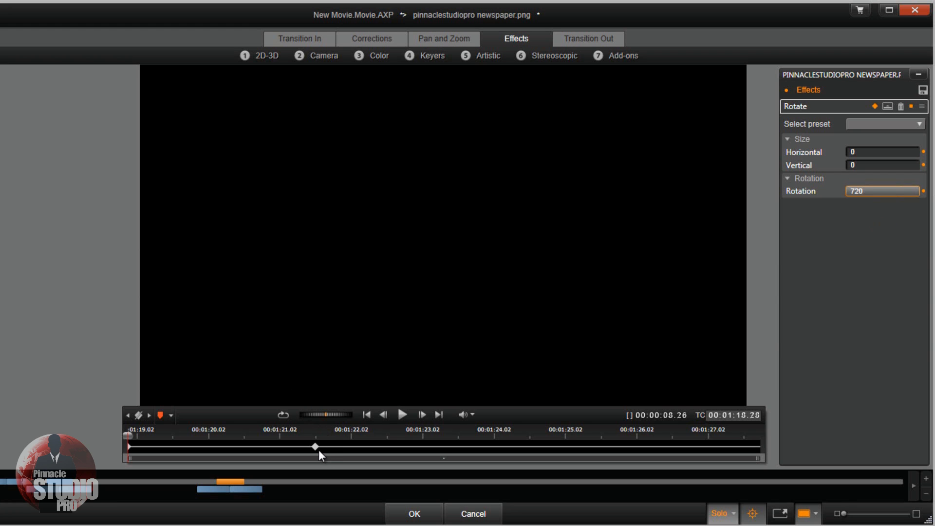
{"action": "left_click", "coordinate": [150, 418]}
{"action": "left_click_drag", "start_coordinate": [923, 191], "coordinate": [673, 200]}
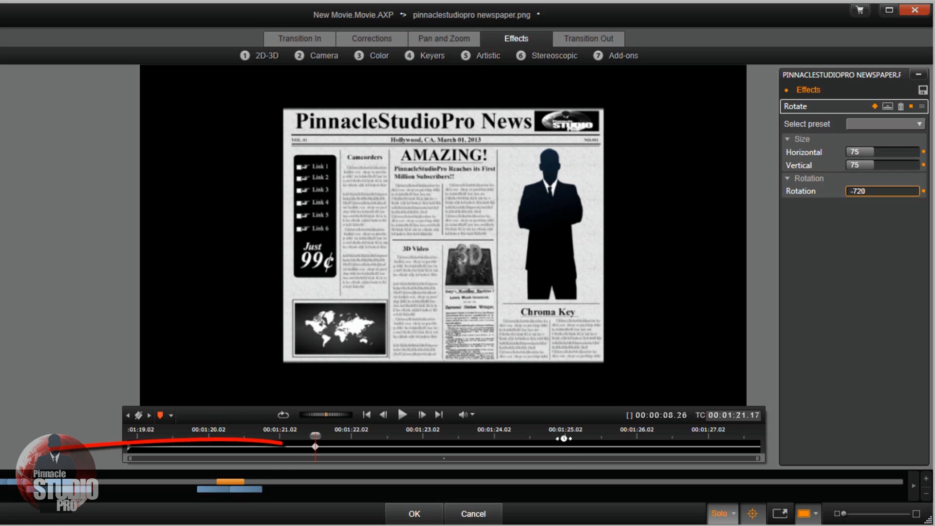
Step: Copy the second keyframe and paste it at about 00:01:25.01 so the newspaper holds its size and rotation
{"action": "right_click", "coordinate": [314, 446]}
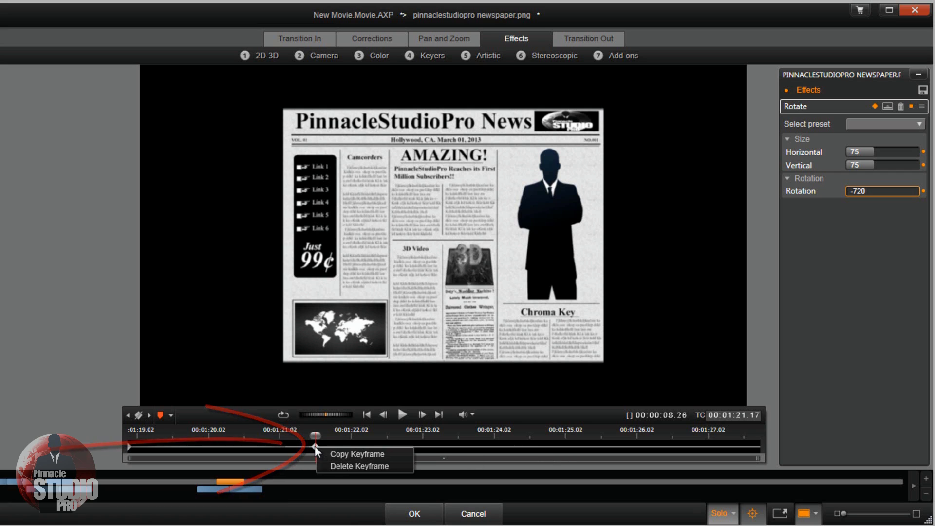
{"action": "left_click", "coordinate": [352, 453]}
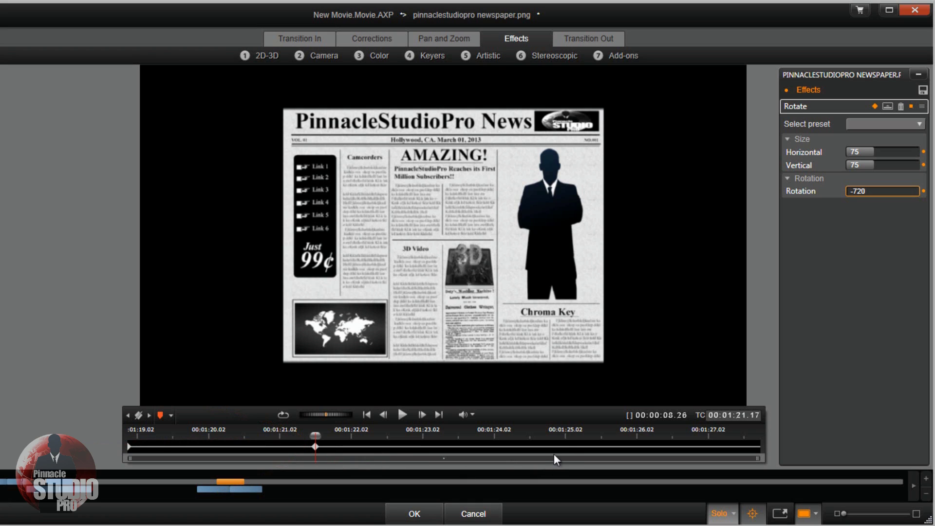
{"action": "left_click", "coordinate": [565, 436]}
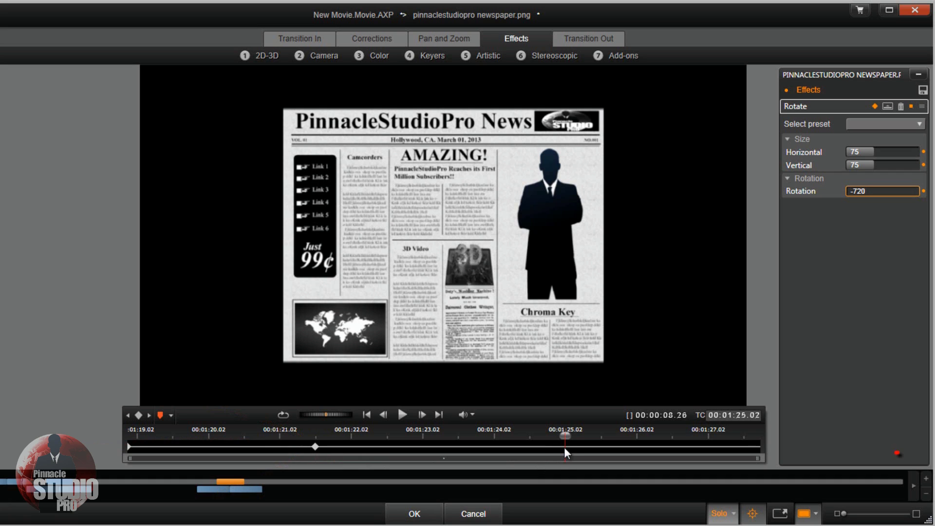
{"action": "right_click", "coordinate": [563, 447]}
{"action": "left_click", "coordinate": [578, 453]}
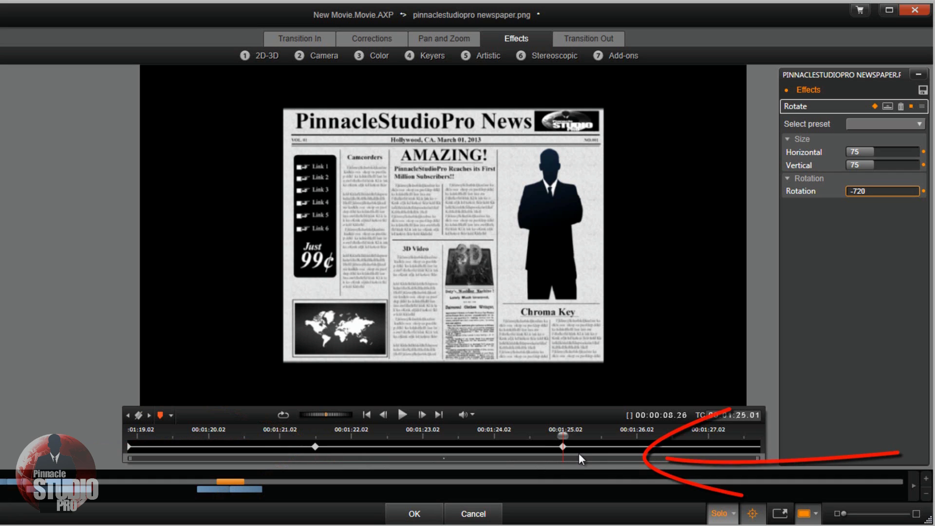
Step: At the clip's end, set Rotation to 720 and Horizontal and Vertical size to 0, and apply the effect to the clip
{"action": "mouse_move", "coordinate": [563, 435]}
{"action": "left_mouse_down"}
{"action": "mouse_move", "coordinate": [126, 448]}
{"action": "mouse_move", "coordinate": [807, 466]}
{"action": "left_mouse_up"}
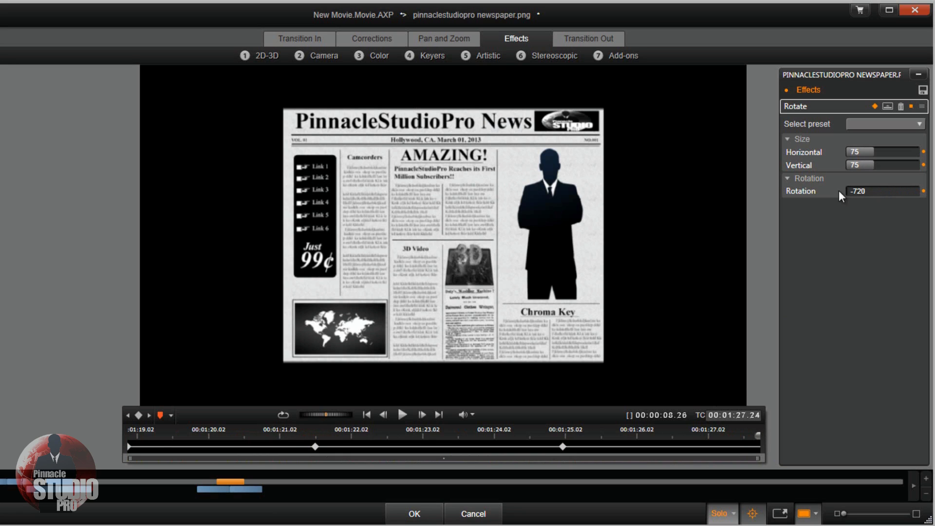
{"action": "left_click_drag", "start_coordinate": [846, 191], "coordinate": [934, 191]}
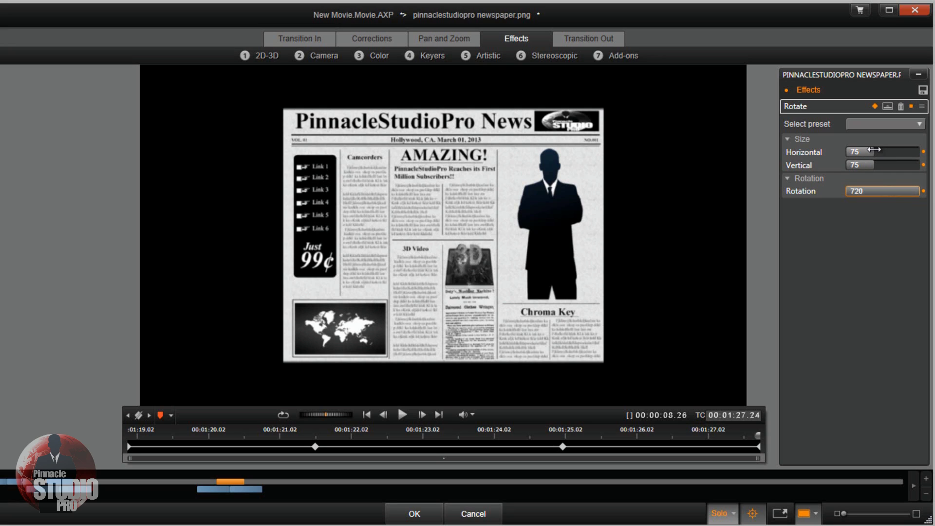
{"action": "left_click_drag", "start_coordinate": [874, 150], "coordinate": [768, 154]}
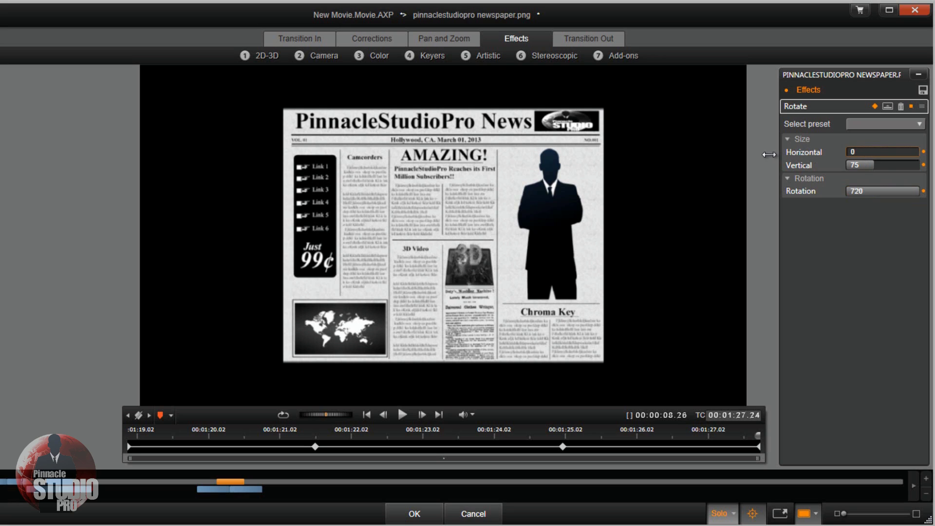
{"action": "left_click_drag", "start_coordinate": [874, 167], "coordinate": [780, 167]}
{"action": "mouse_move", "coordinate": [752, 433]}
{"action": "left_mouse_down"}
{"action": "mouse_move", "coordinate": [564, 433]}
{"action": "mouse_move", "coordinate": [779, 454]}
{"action": "mouse_move", "coordinate": [105, 443]}
{"action": "mouse_move", "coordinate": [805, 485]}
{"action": "left_mouse_up"}
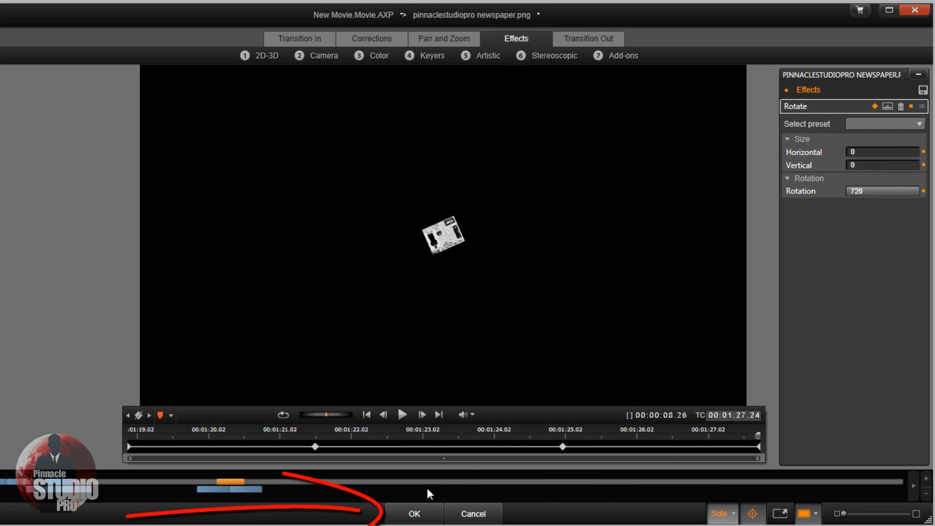
{"action": "left_click", "coordinate": [415, 516]}
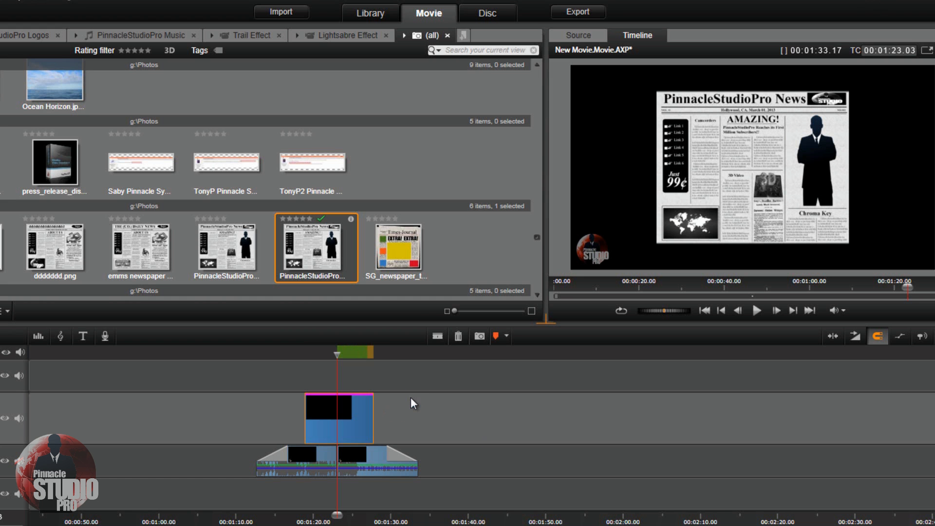
Step: Play the movie from about 00:01:12.17 to review the spinning newspaper over the video clips
{"action": "left_click_drag", "start_coordinate": [337, 355], "coordinate": [255, 369]}
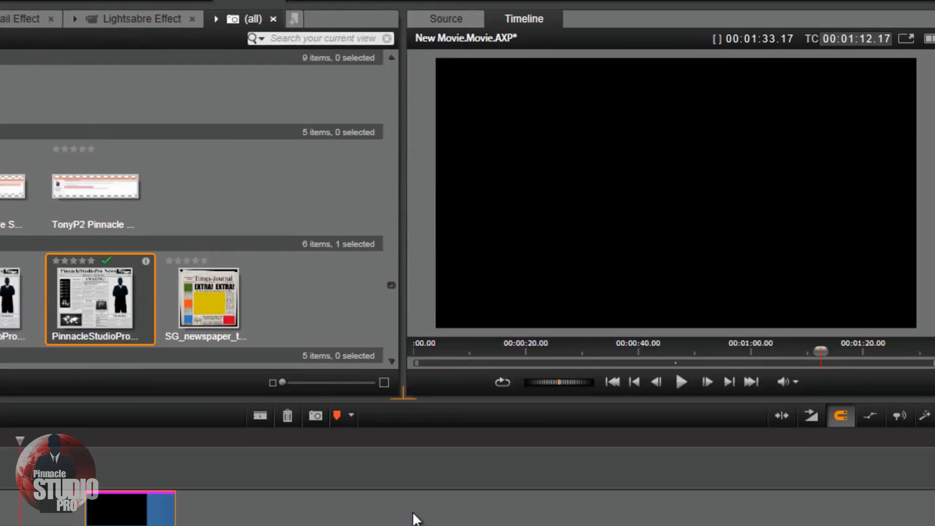
{"action": "key", "text": "space"}
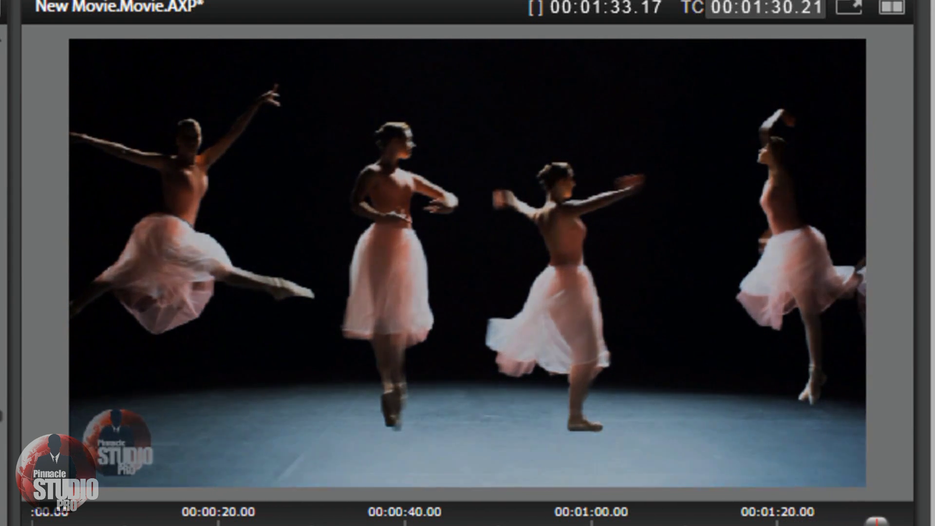
{"action": "left_click", "coordinate": [687, 354]}
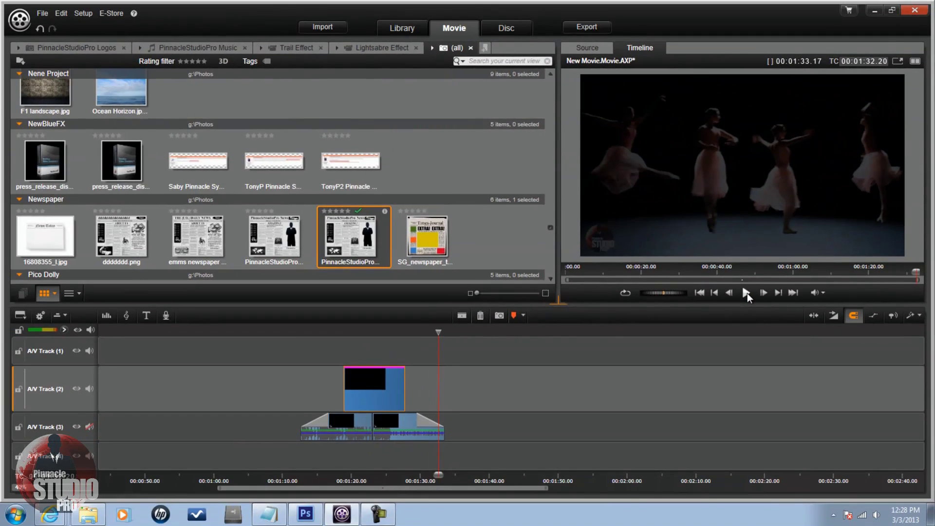